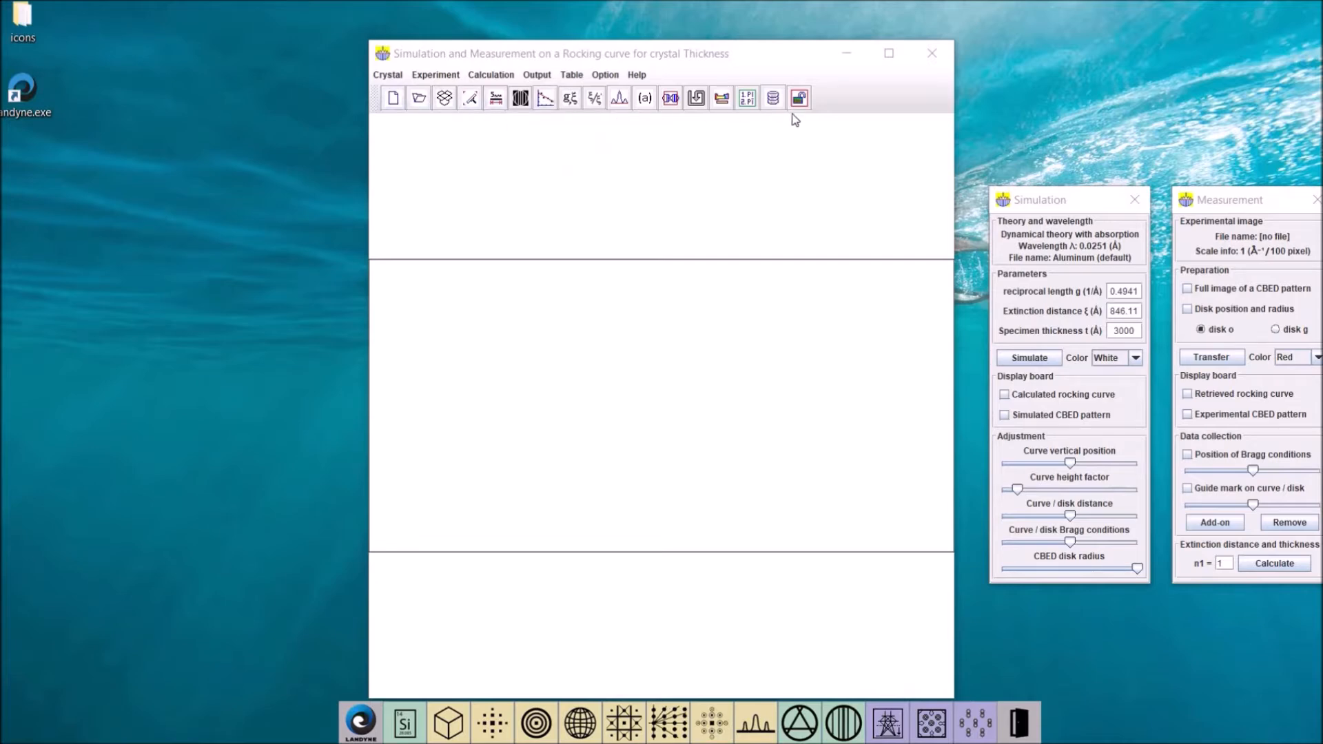
pyautogui.click(605, 74)
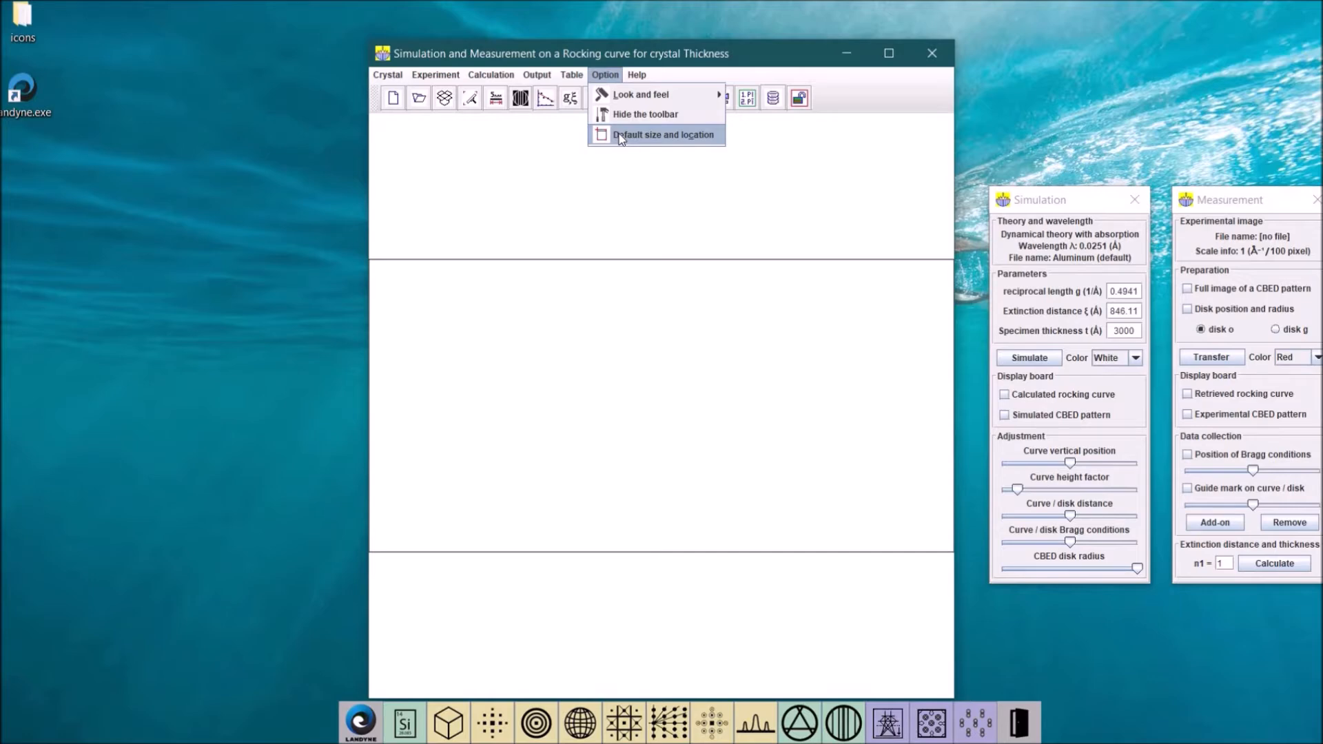
pyautogui.moveTo(404, 80)
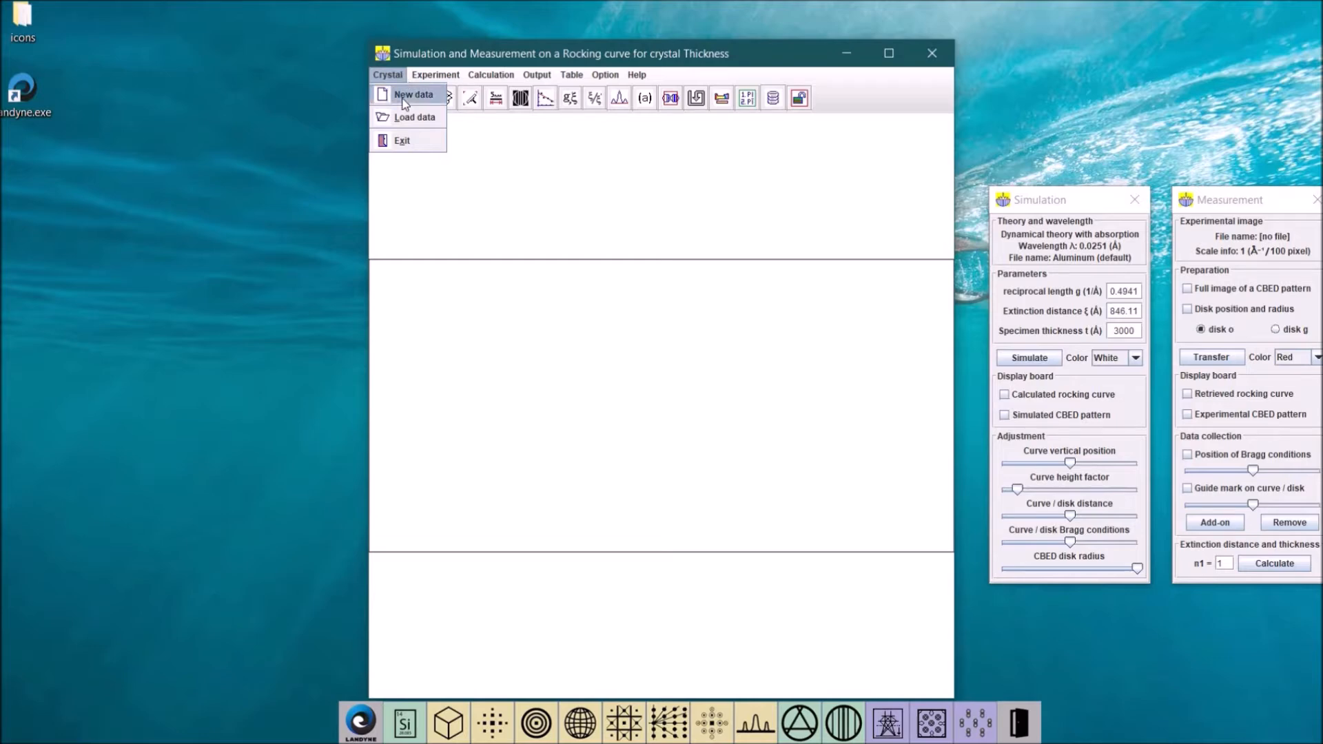
pyautogui.click(411, 95)
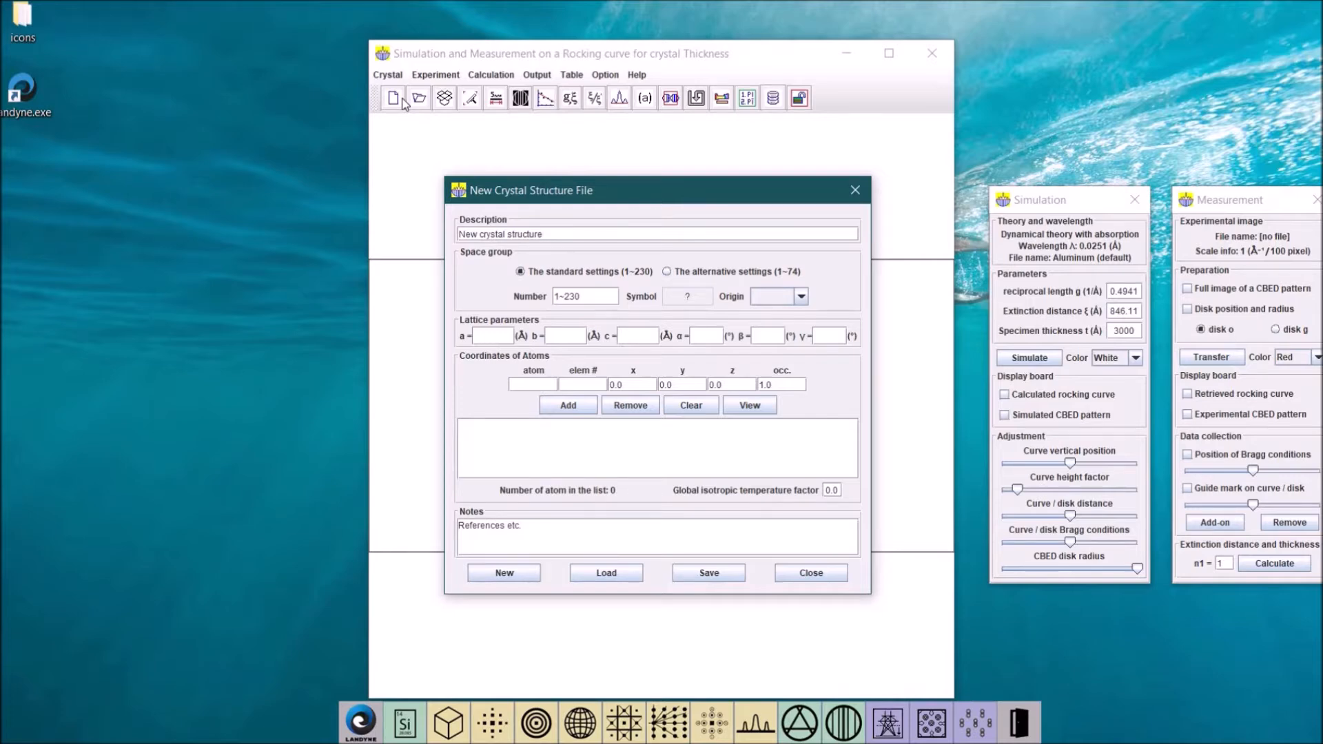
pyautogui.click(387, 74)
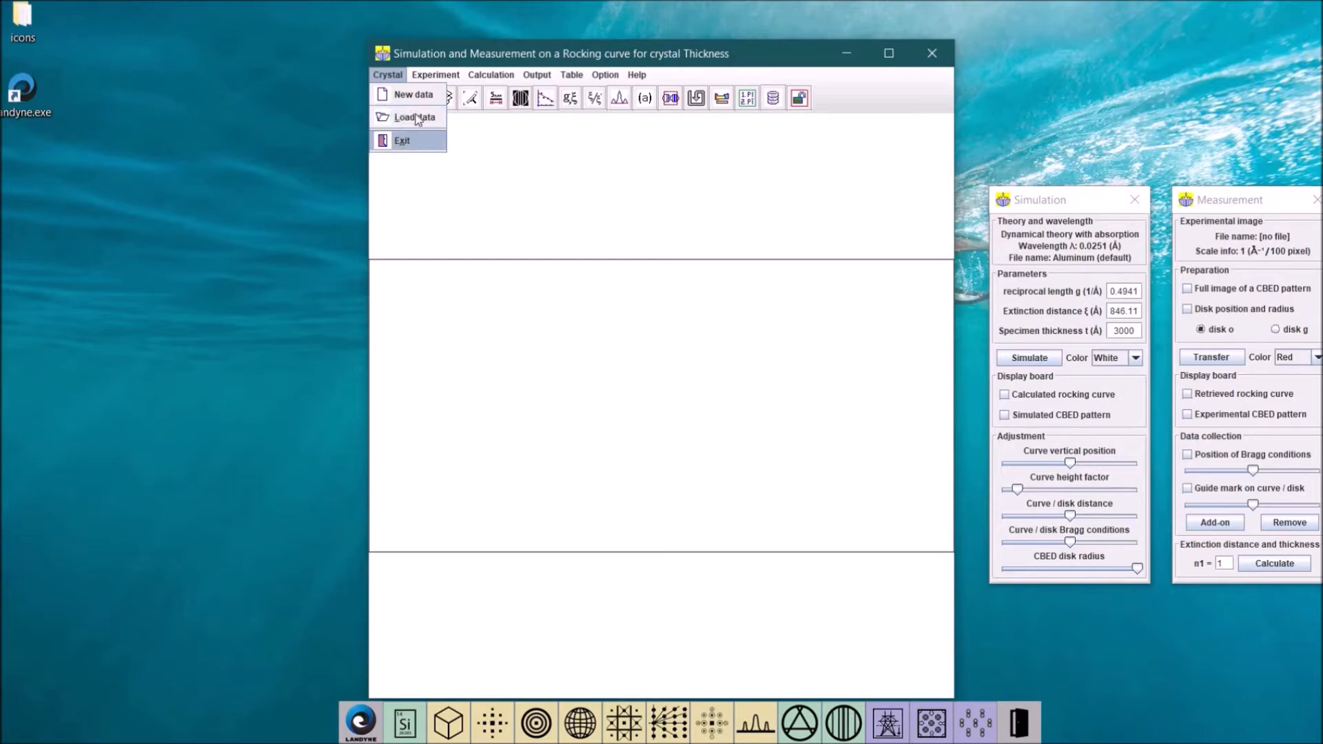
pyautogui.moveTo(428, 80)
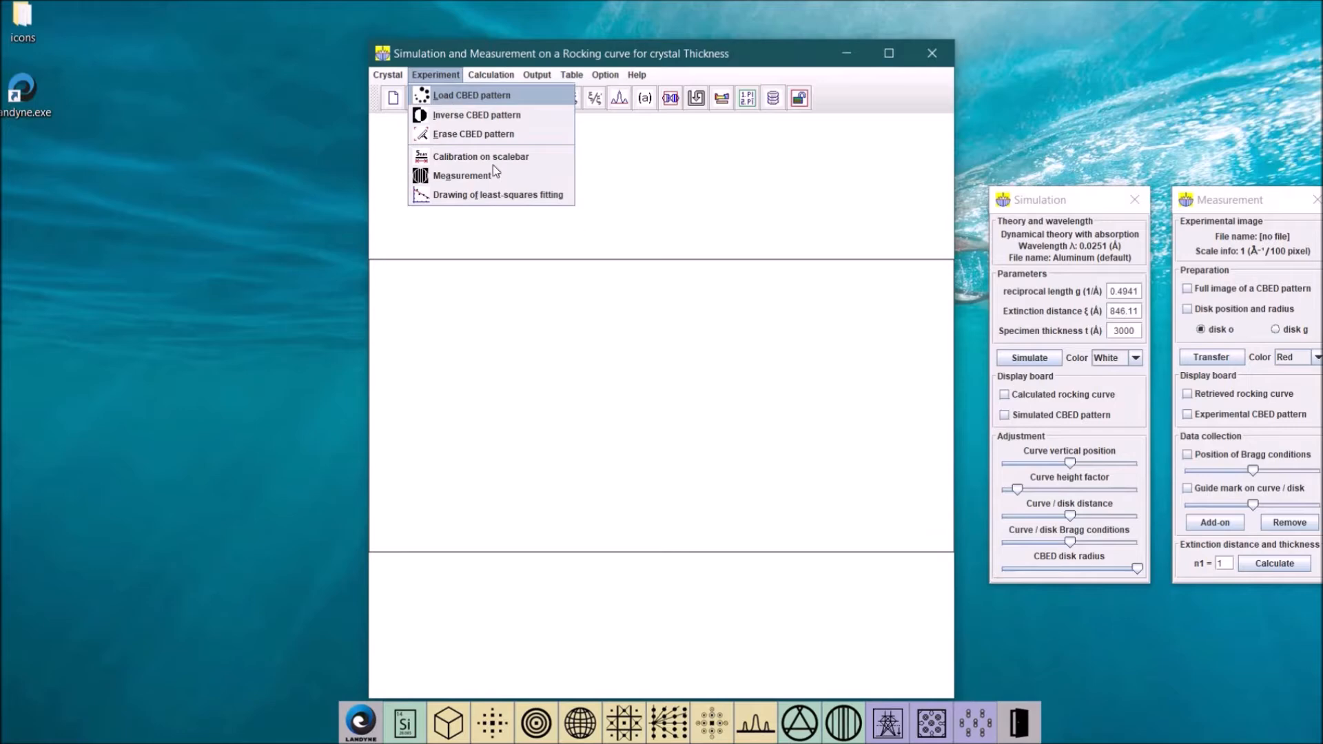
pyautogui.click(664, 234)
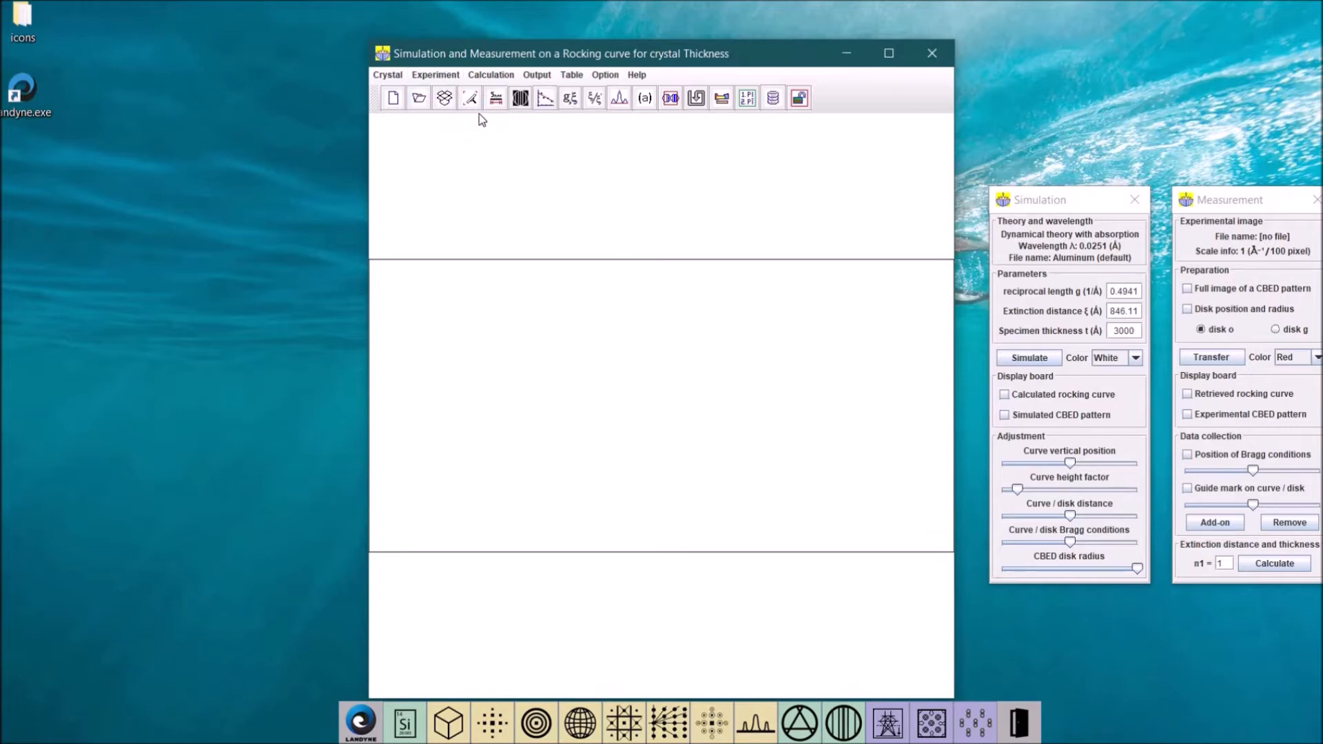
pyautogui.click(435, 74)
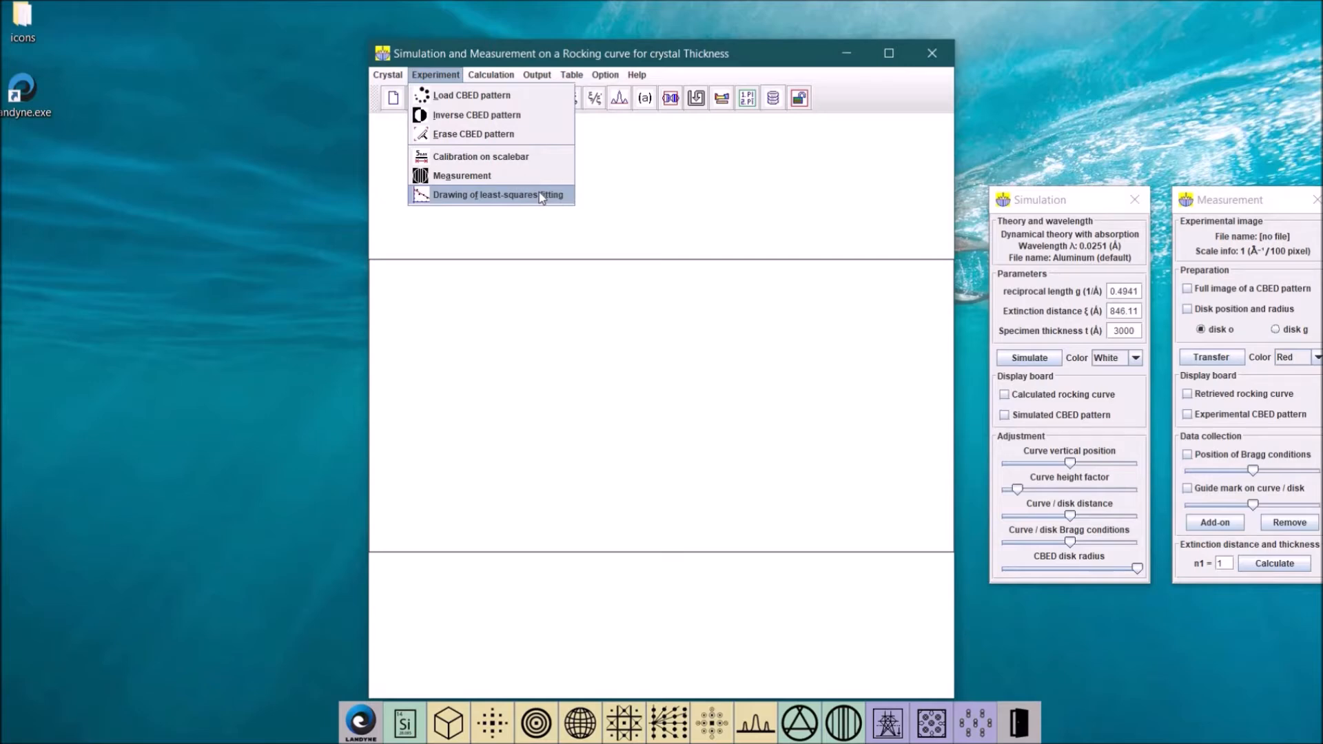
pyautogui.moveTo(502, 75)
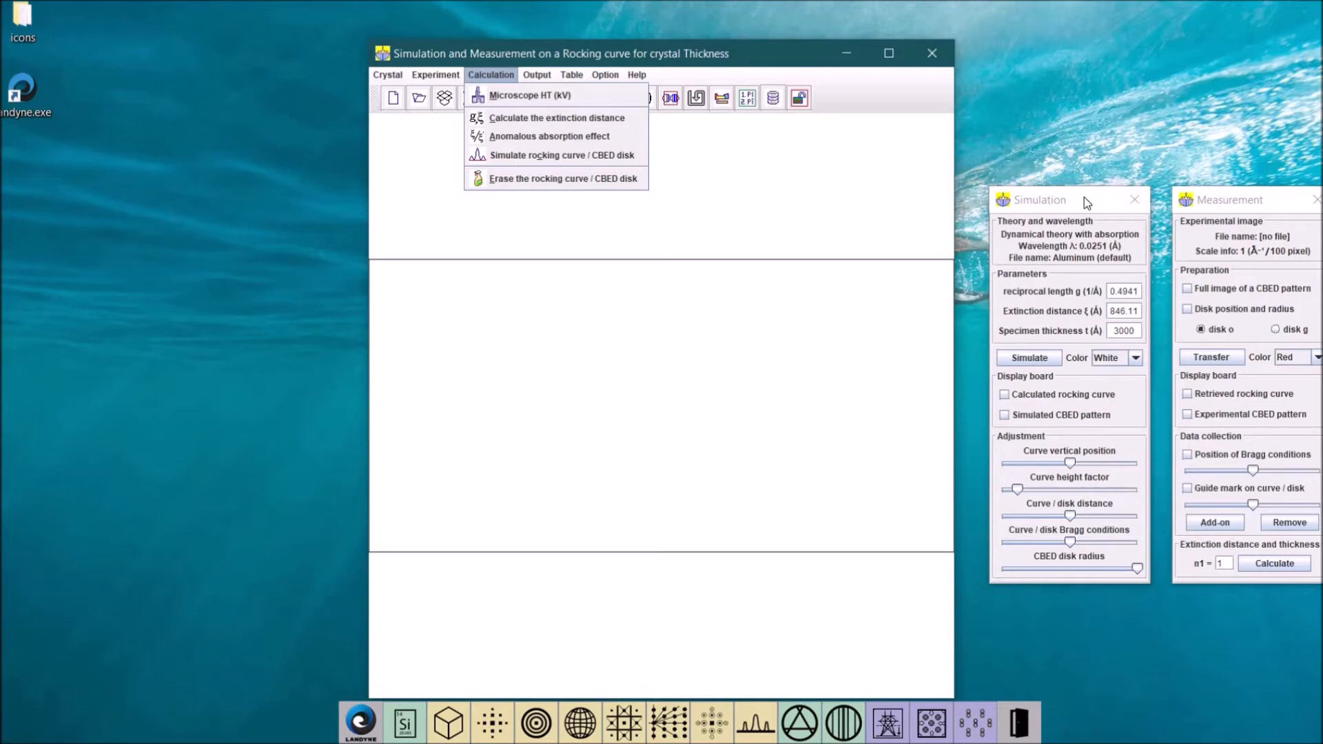
pyautogui.click(522, 185)
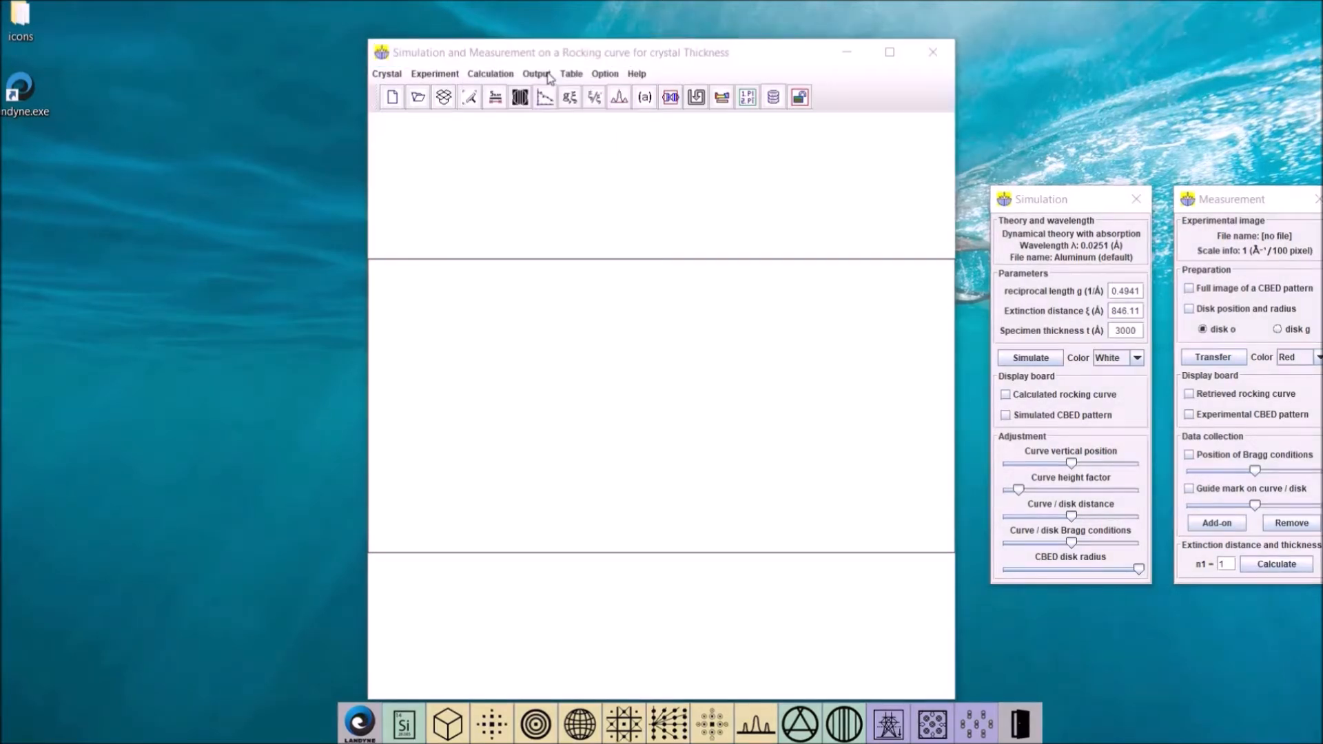
pyautogui.click(538, 74)
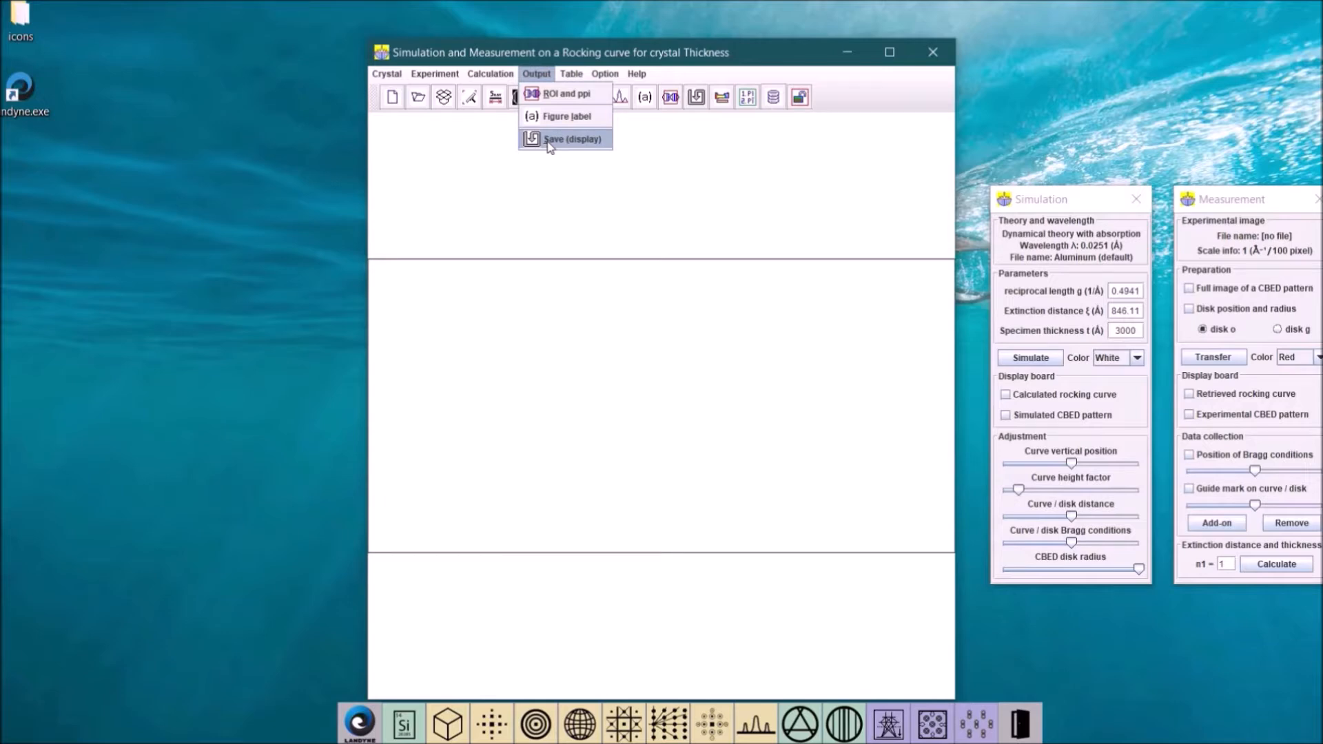
pyautogui.moveTo(569, 78)
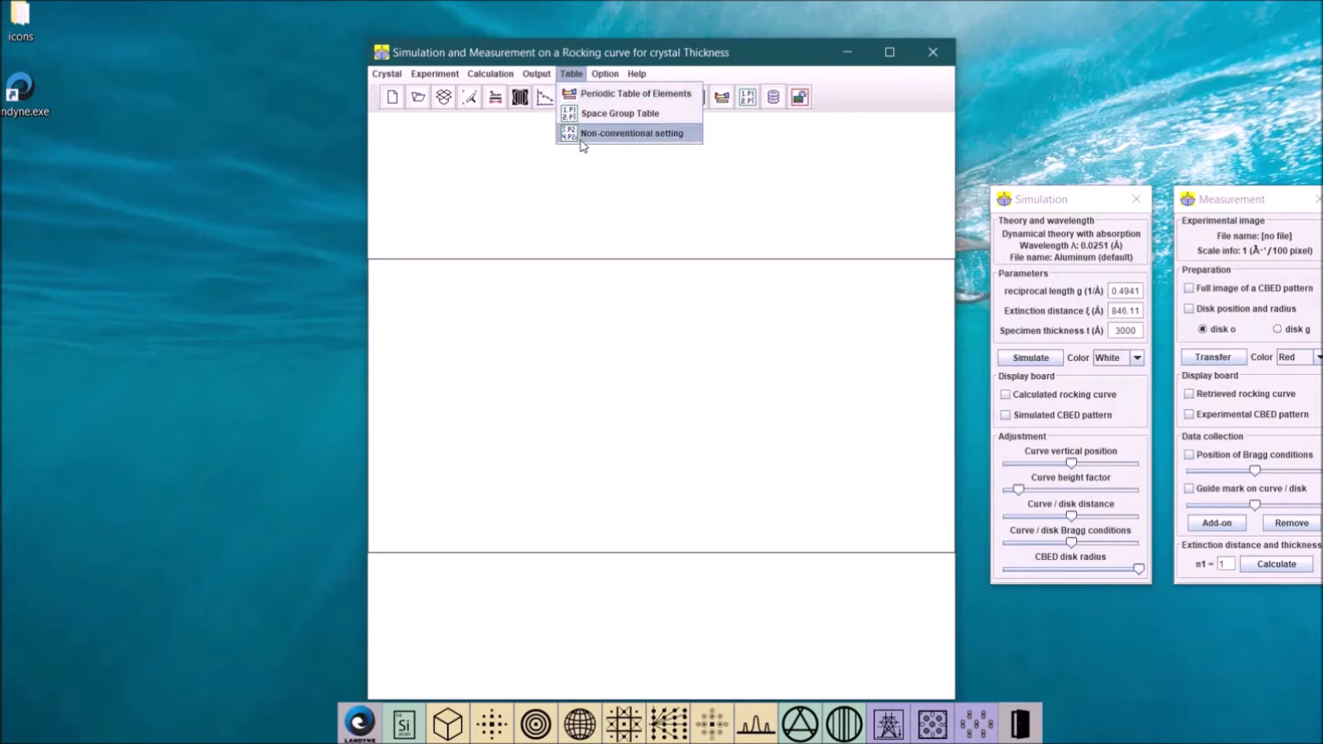
pyautogui.moveTo(611, 69)
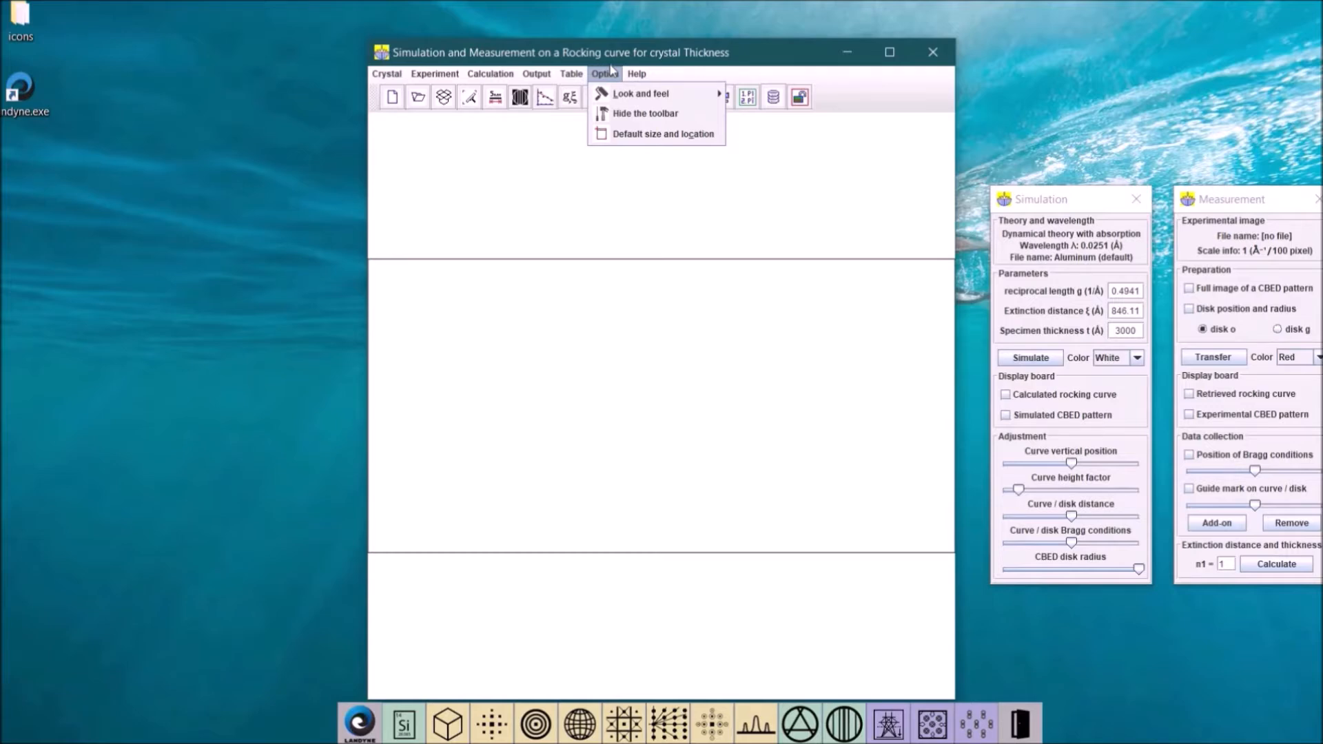
# - Display the current drive's letter and serial number, and dismiss the read-out
pyautogui.moveTo(683, 102)
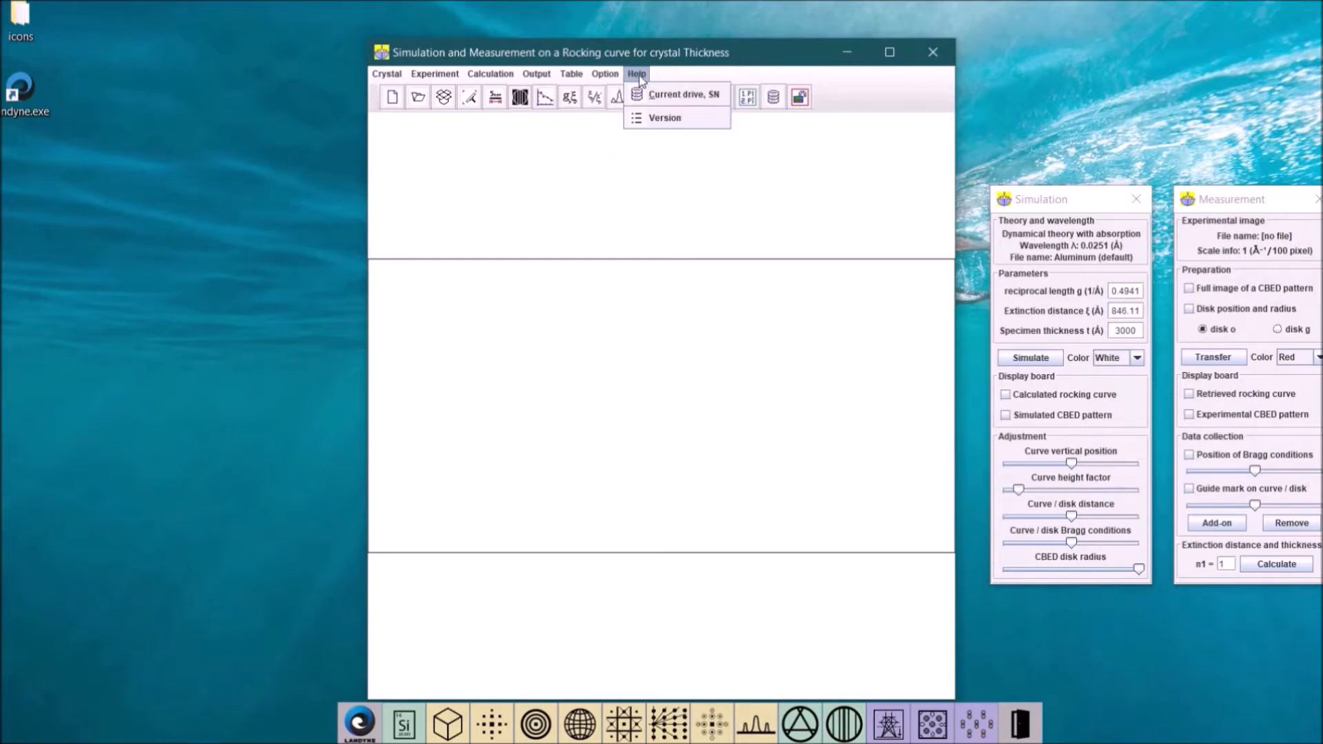
pyautogui.click(669, 99)
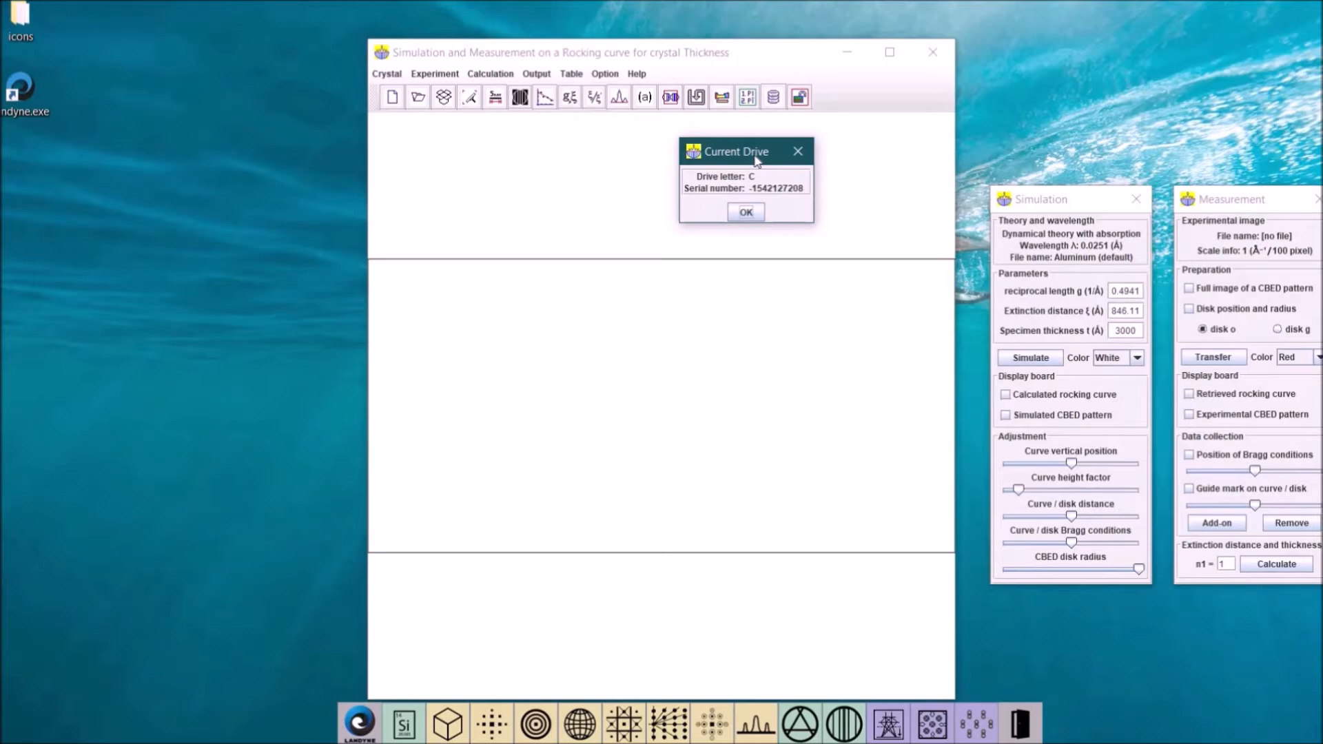
pyautogui.press('Return')
pyautogui.click(636, 73)
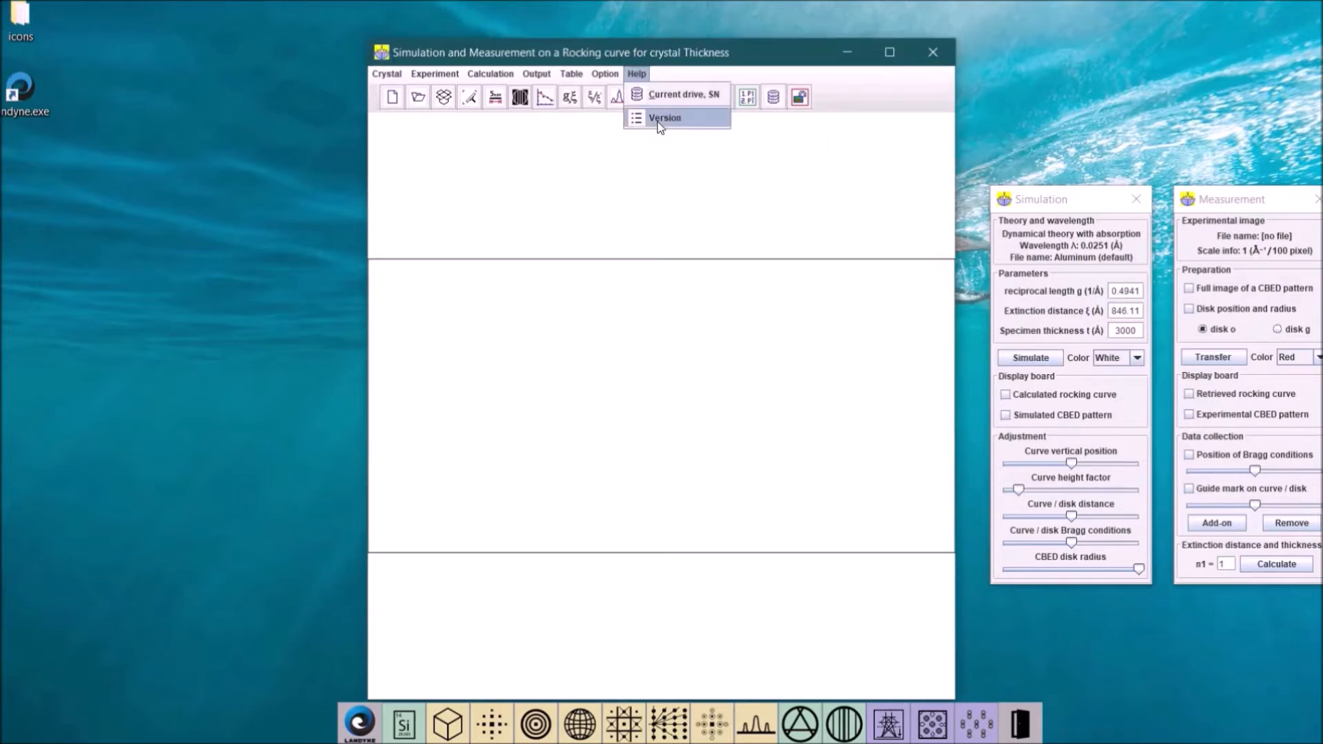
# - Open a new crystal structure form and examine the file formats offered for loading data, without loading a file
pyautogui.click(386, 73)
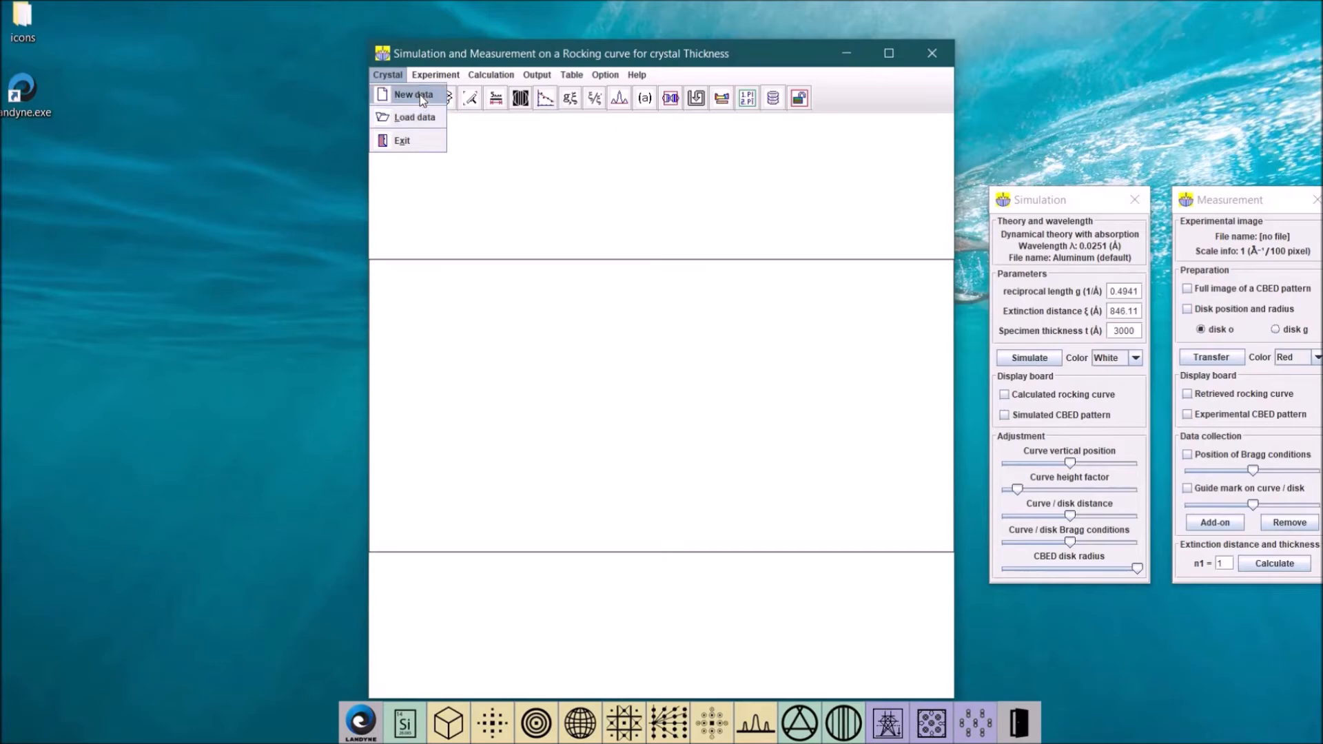
pyautogui.click(419, 94)
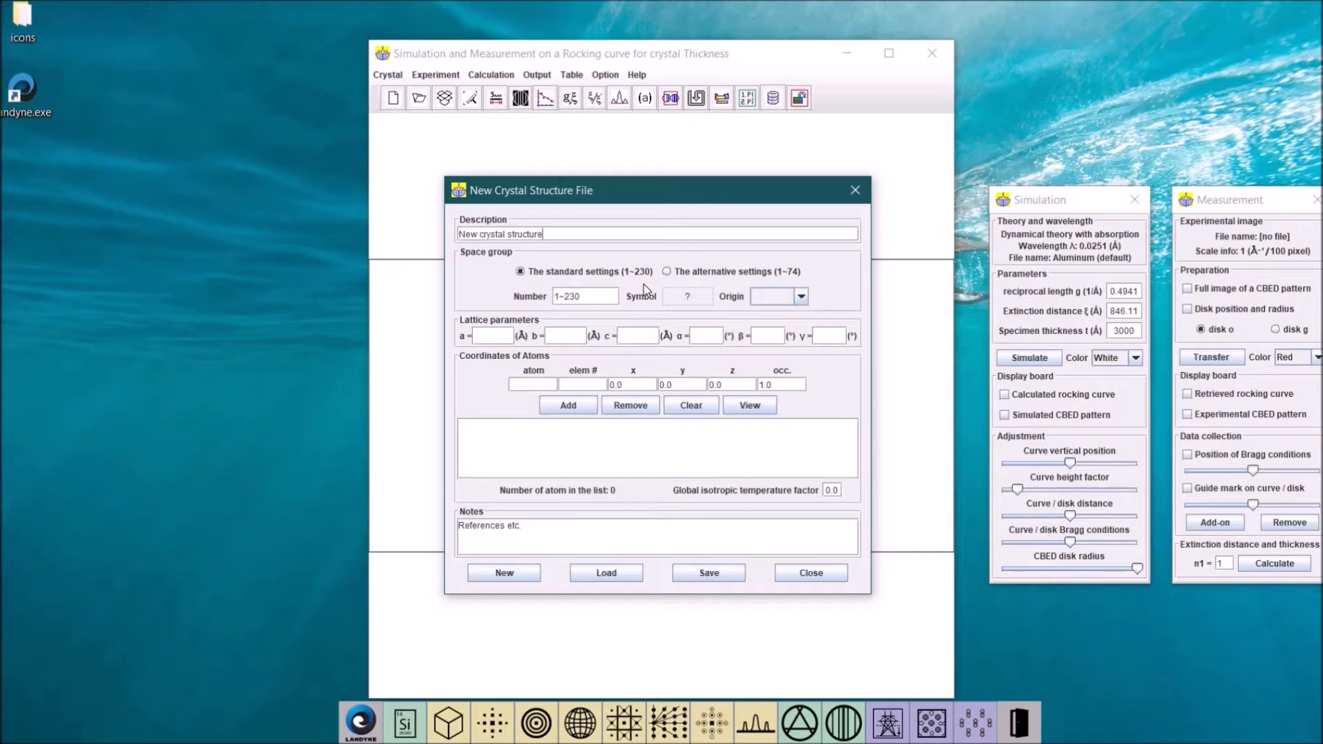
pyautogui.click(667, 272)
pyautogui.click(710, 549)
pyautogui.click(607, 573)
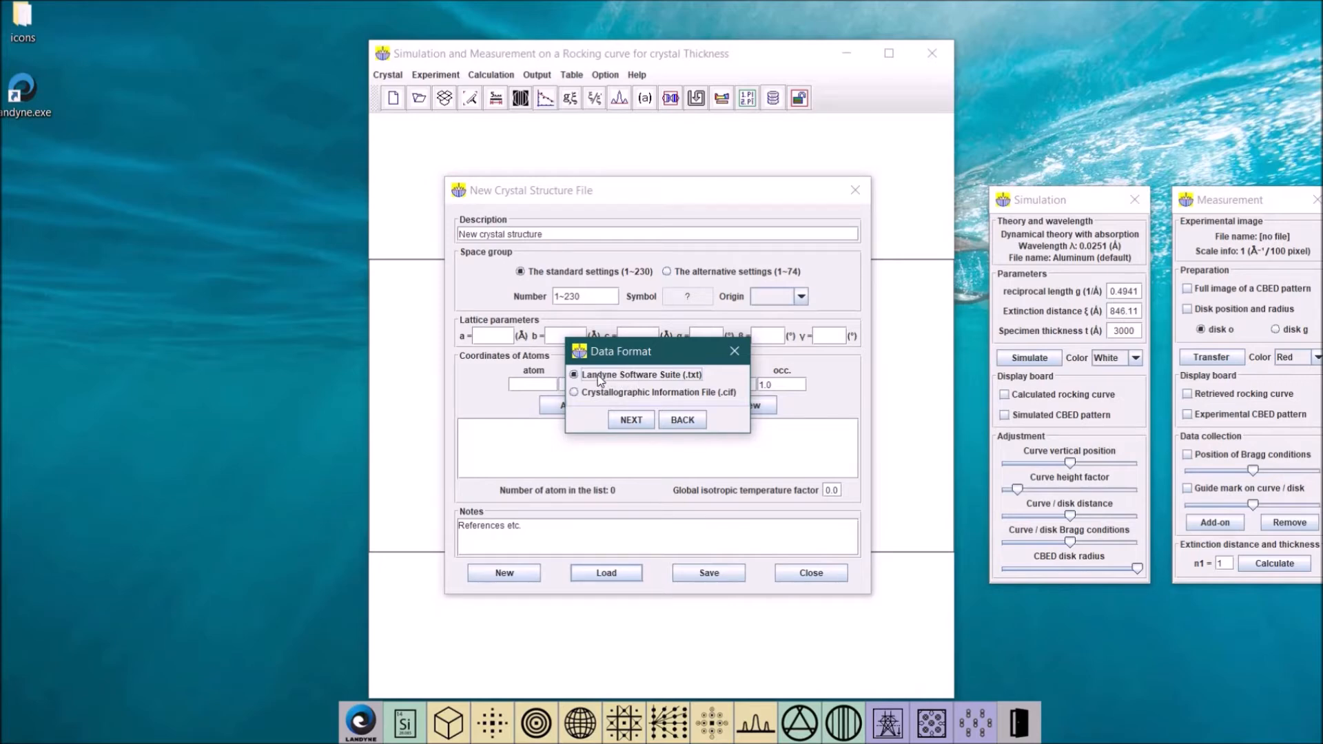
pyautogui.click(690, 421)
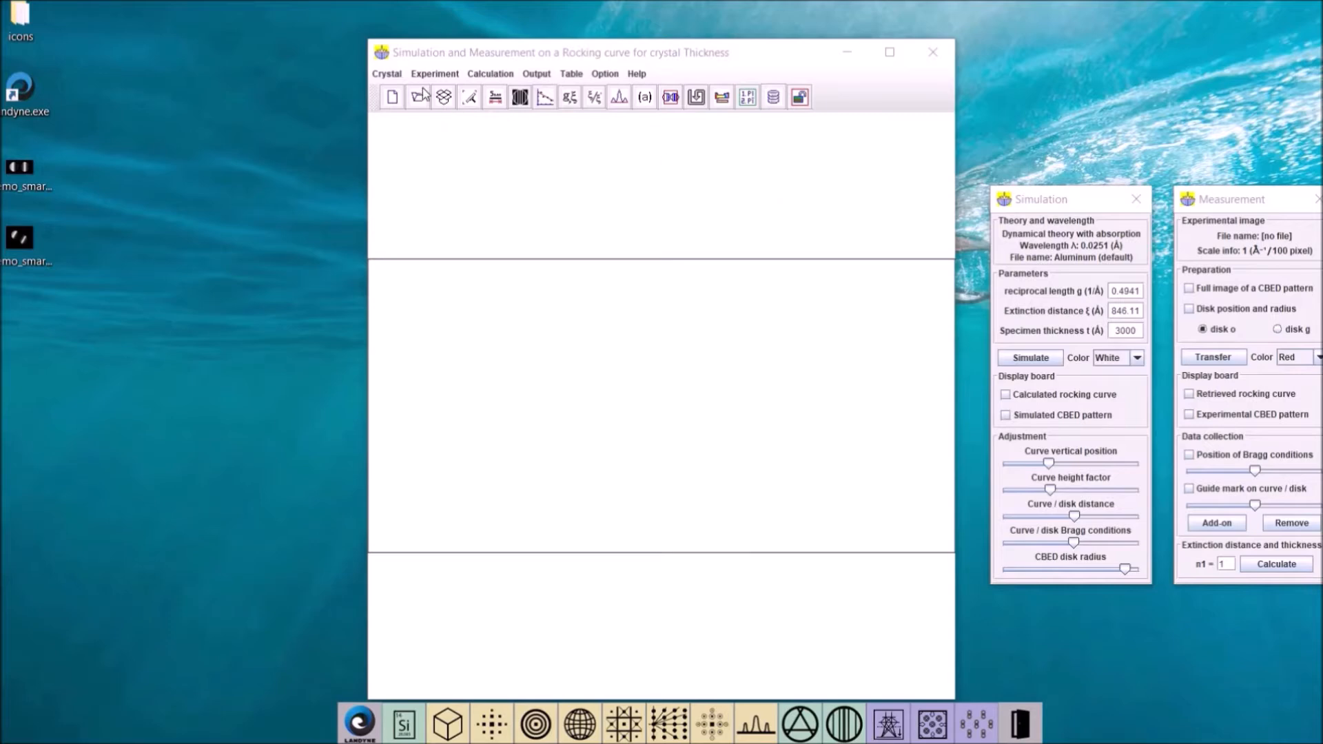
# - Apply a microscope high tension of 200 kV, and transfer the g and ξ values of the default aluminium 2 0 0 reflection to the simulation
pyautogui.click(386, 74)
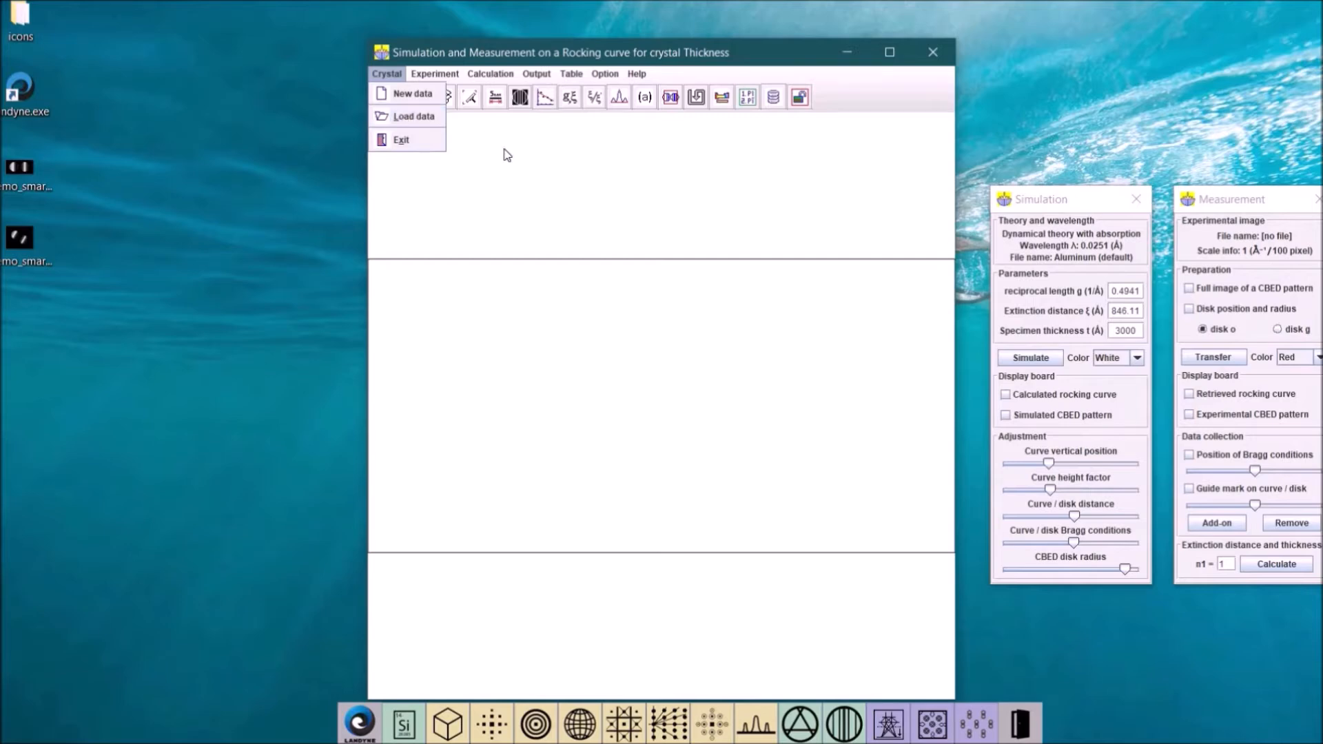
pyautogui.click(727, 231)
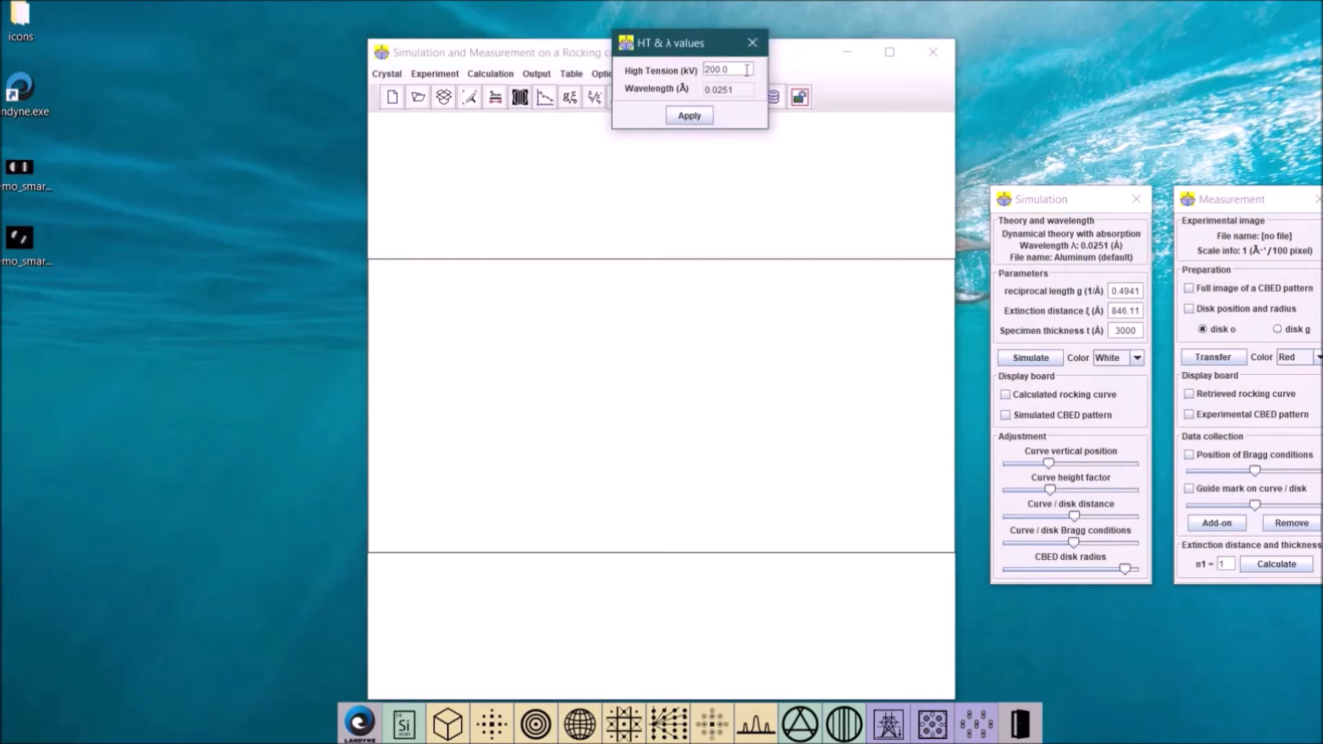
pyautogui.click(689, 116)
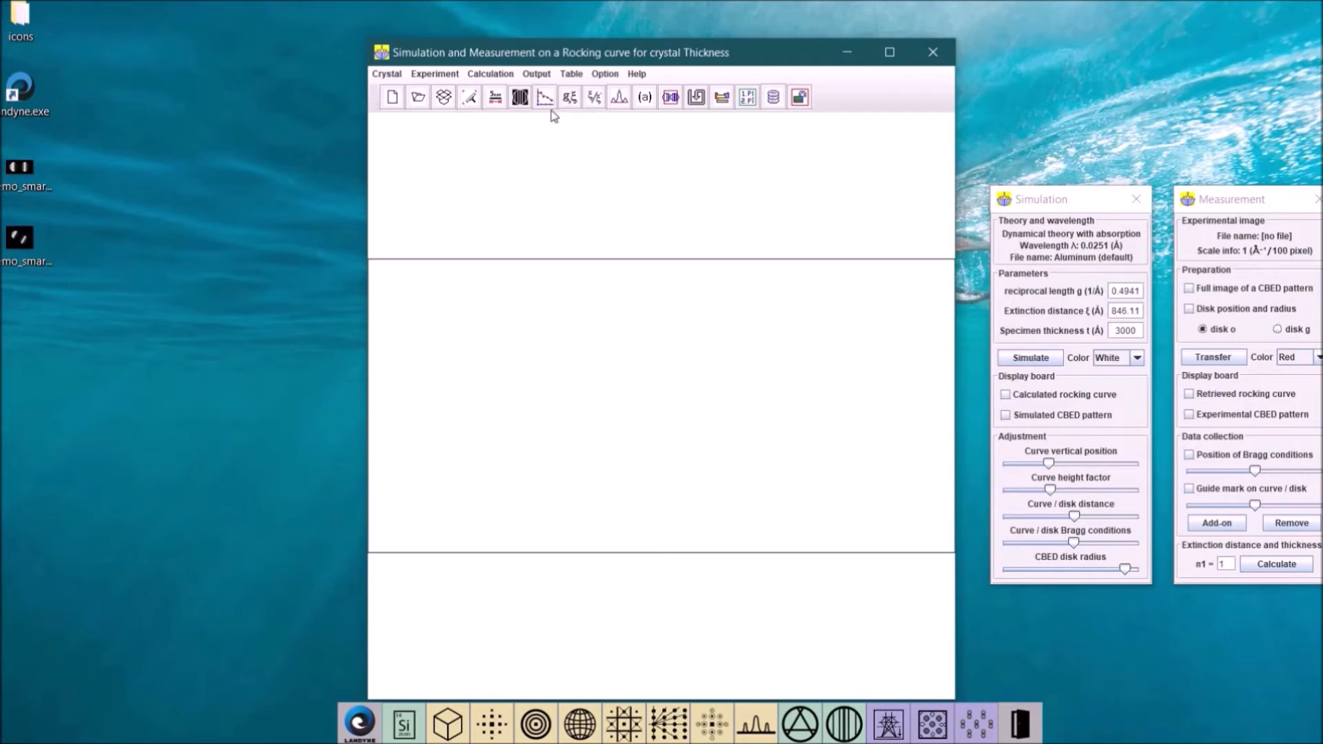
pyautogui.click(570, 97)
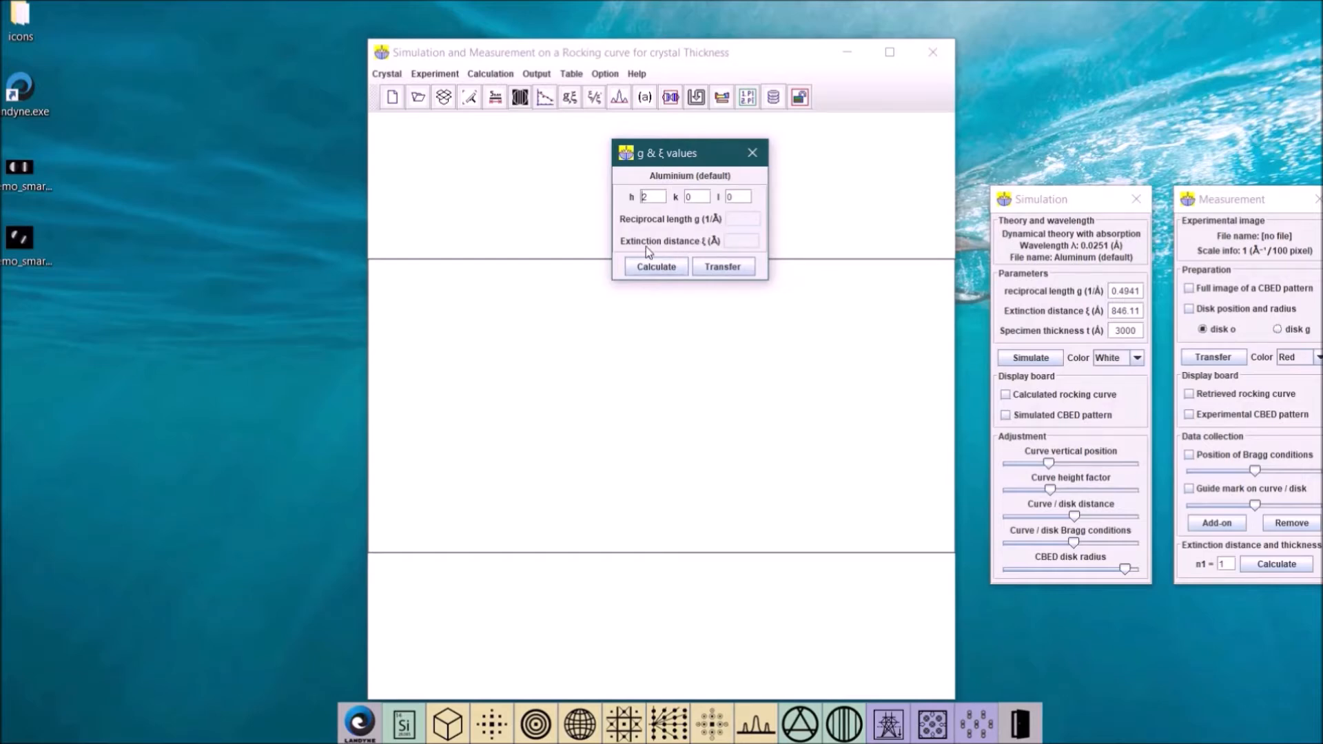
pyautogui.click(723, 268)
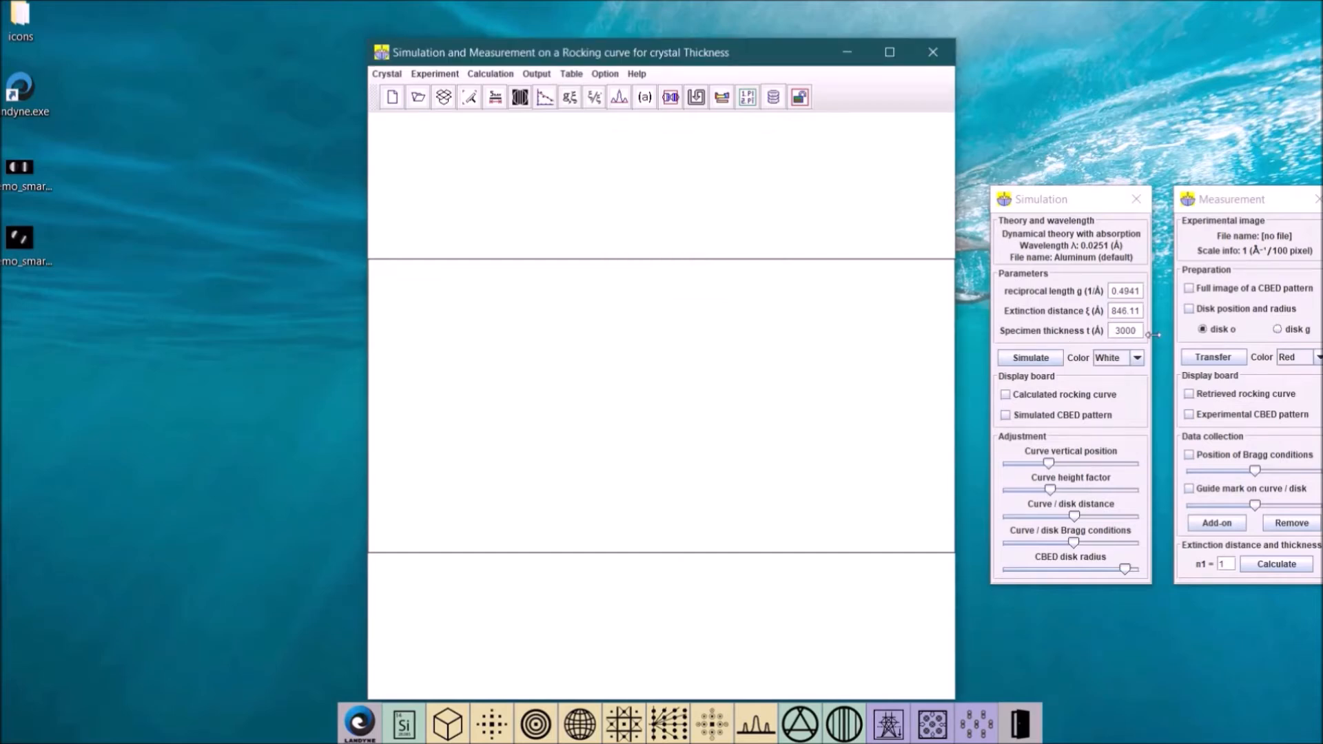
# - Simulate the rocking curve for a 3000 Å thick specimen and display the simulated CBED pattern with it
pyautogui.click(1031, 359)
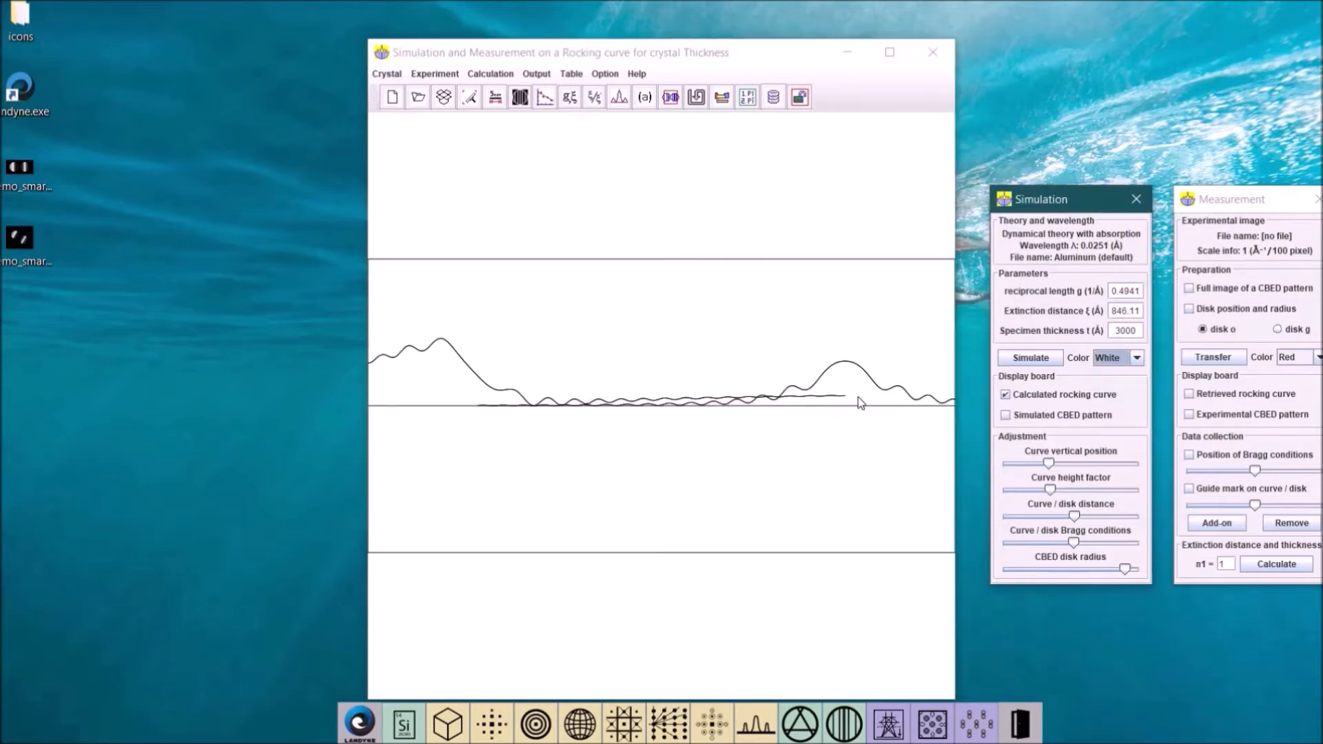
pyautogui.click(1028, 419)
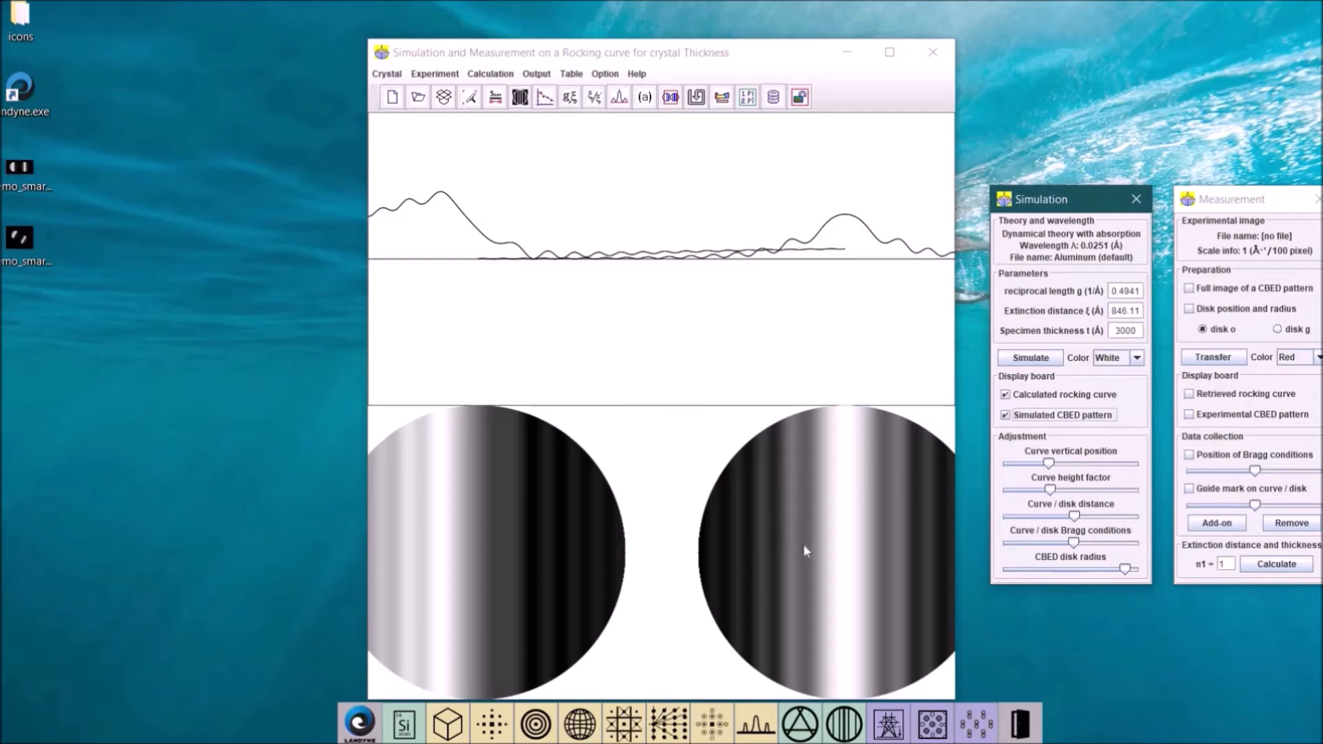
# - Shift the calculated rocking curve down in its display area and increase its height factor
pyautogui.moveTo(1049, 466)
pyautogui.mouseDown()
pyautogui.moveTo(1065, 474)
pyautogui.moveTo(1042, 476)
pyautogui.mouseUp()
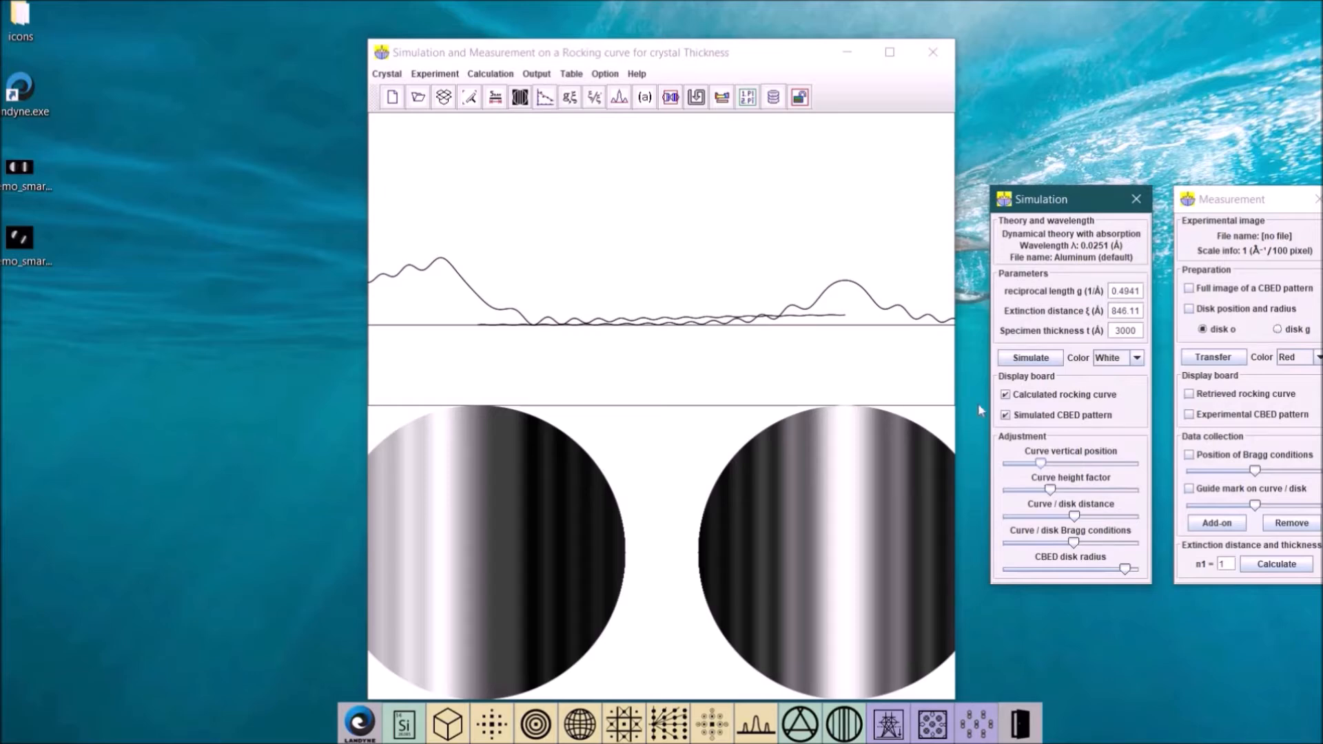
pyautogui.moveTo(1050, 490); pyautogui.dragTo(1070, 490)
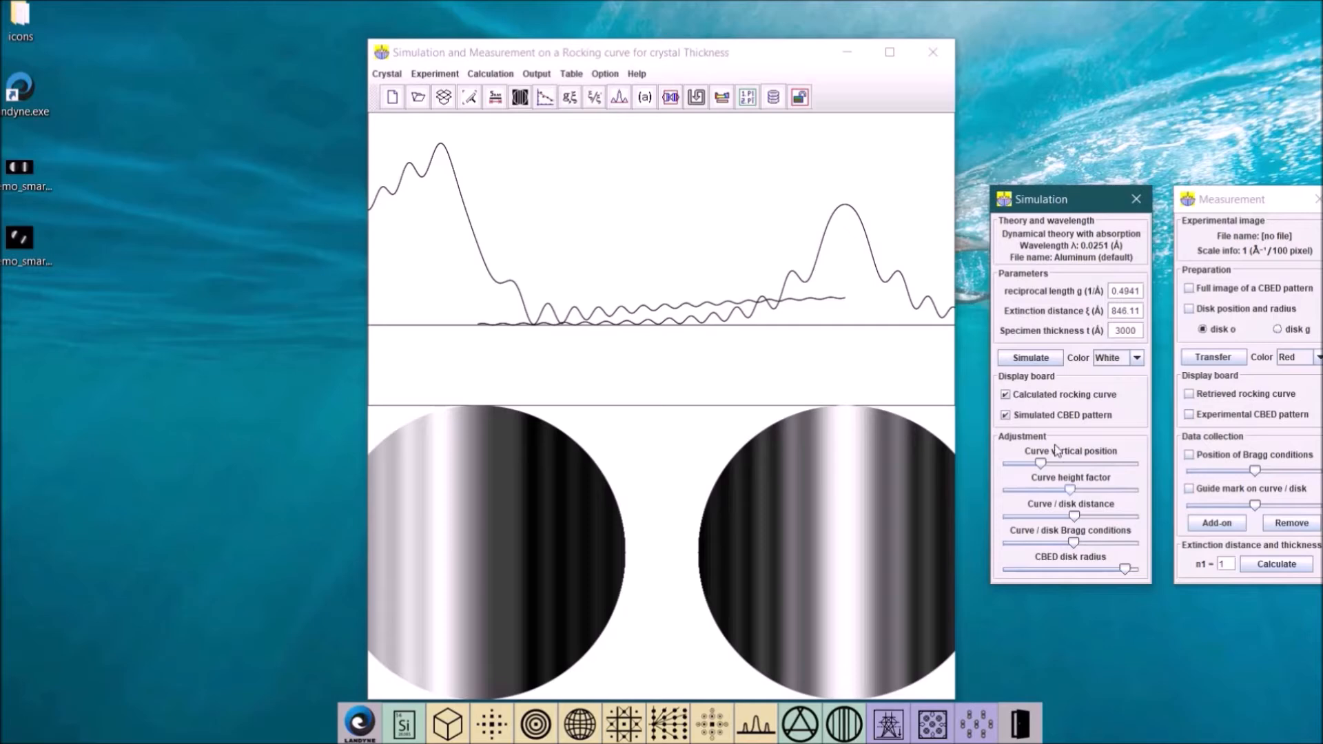
# - Reduce and fine-tune the curve/disk distance to bring the two CBED disks closer together, and shrink the CBED disk radius
pyautogui.moveTo(1074, 516); pyautogui.dragTo(1075, 519)
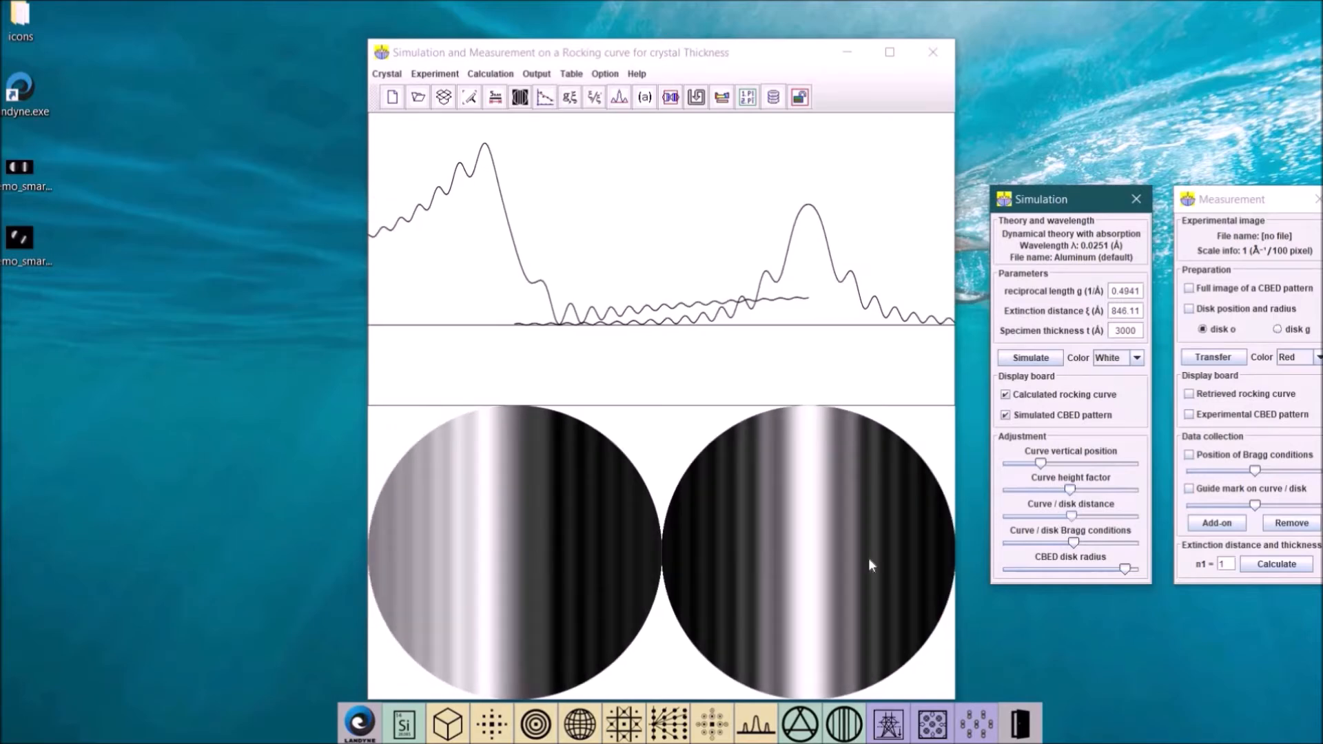
pyautogui.press('Right')
pyautogui.press('Left')
pyautogui.press('Left')
pyautogui.press('Left')
pyautogui.press('Left')
pyautogui.press('Right')
pyautogui.press('Right')
pyautogui.press('Right')
pyautogui.press('Right')
pyautogui.moveTo(1125, 569); pyautogui.dragTo(1115, 569)
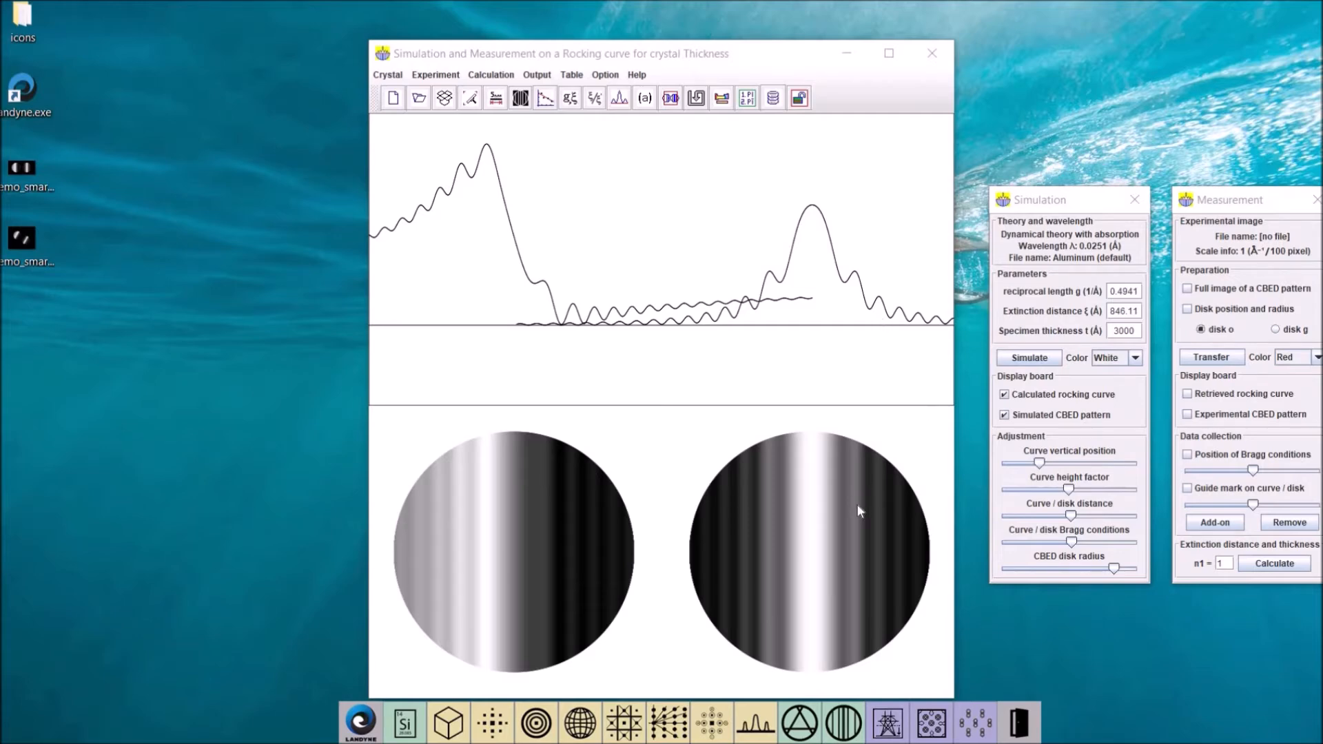
# - Compare the simulated CBED pattern alone, the calculated rocking curve alone, and both displayed together
pyautogui.click(1005, 394)
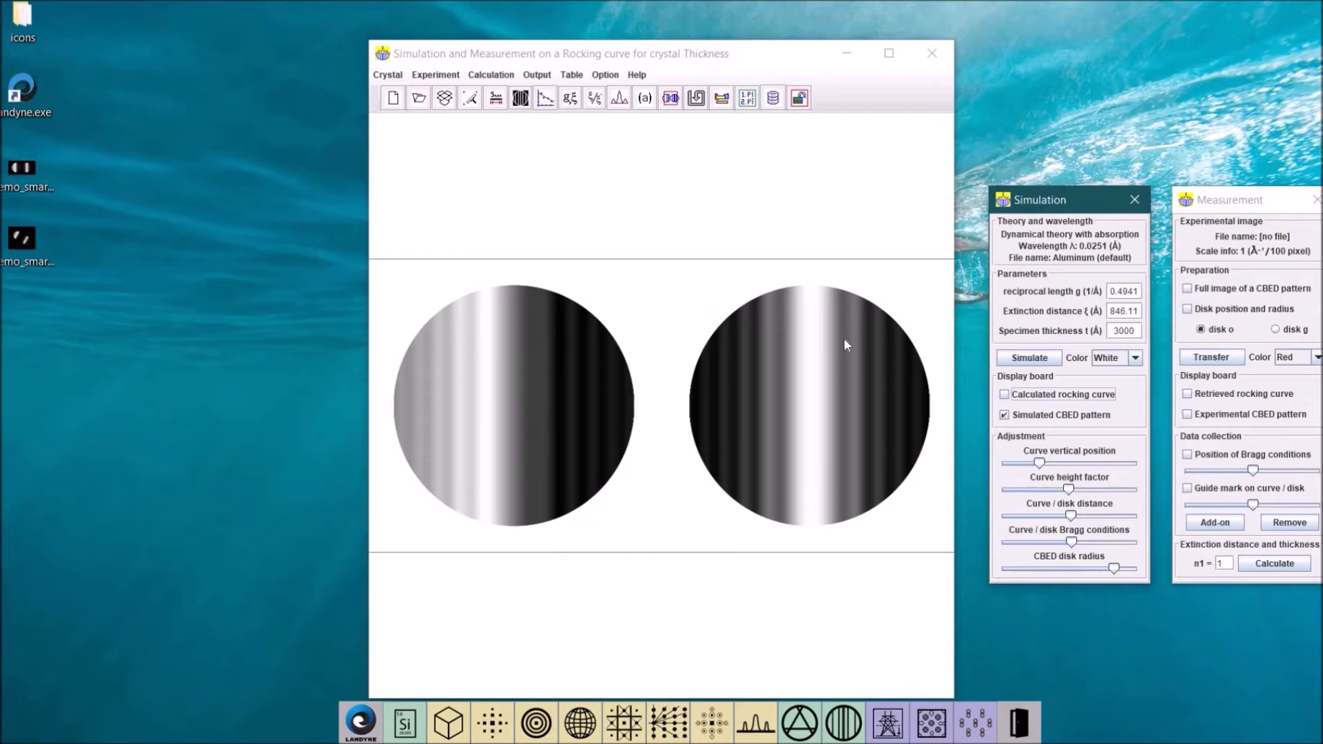
pyautogui.click(1004, 415)
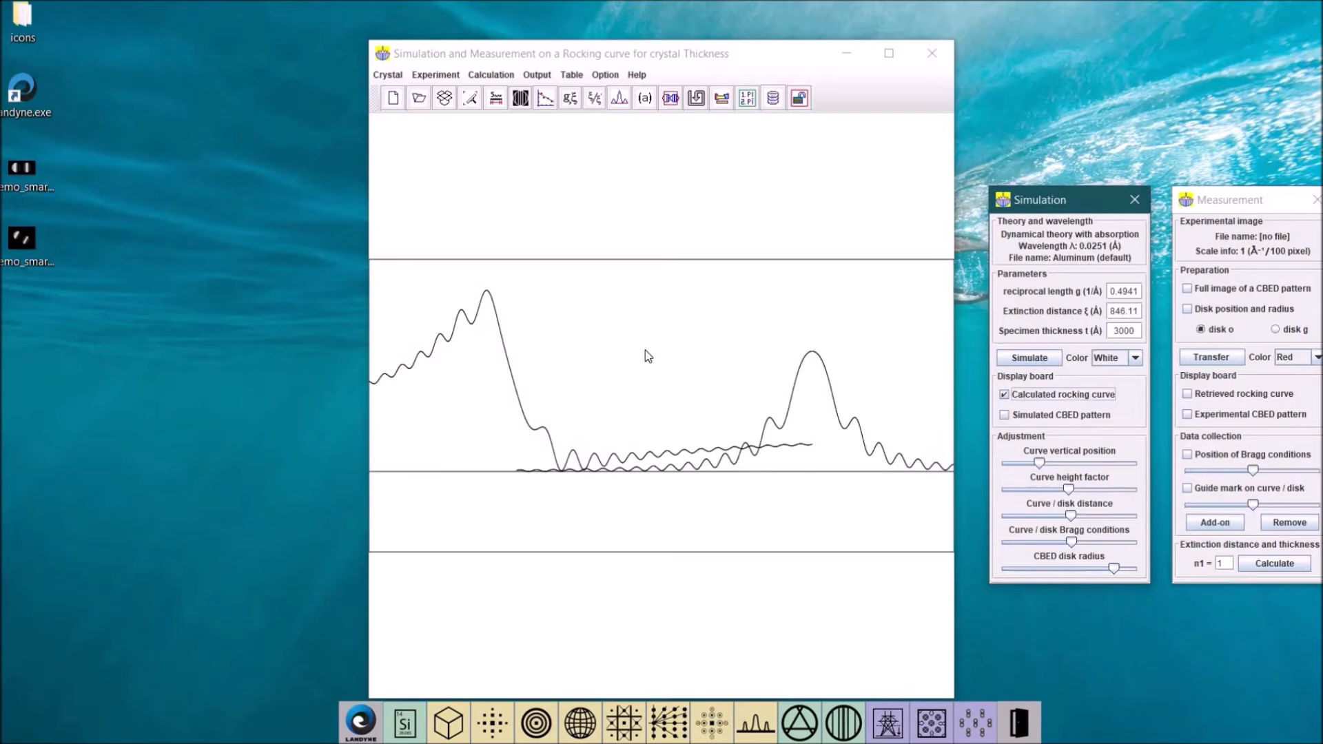
pyautogui.click(1012, 419)
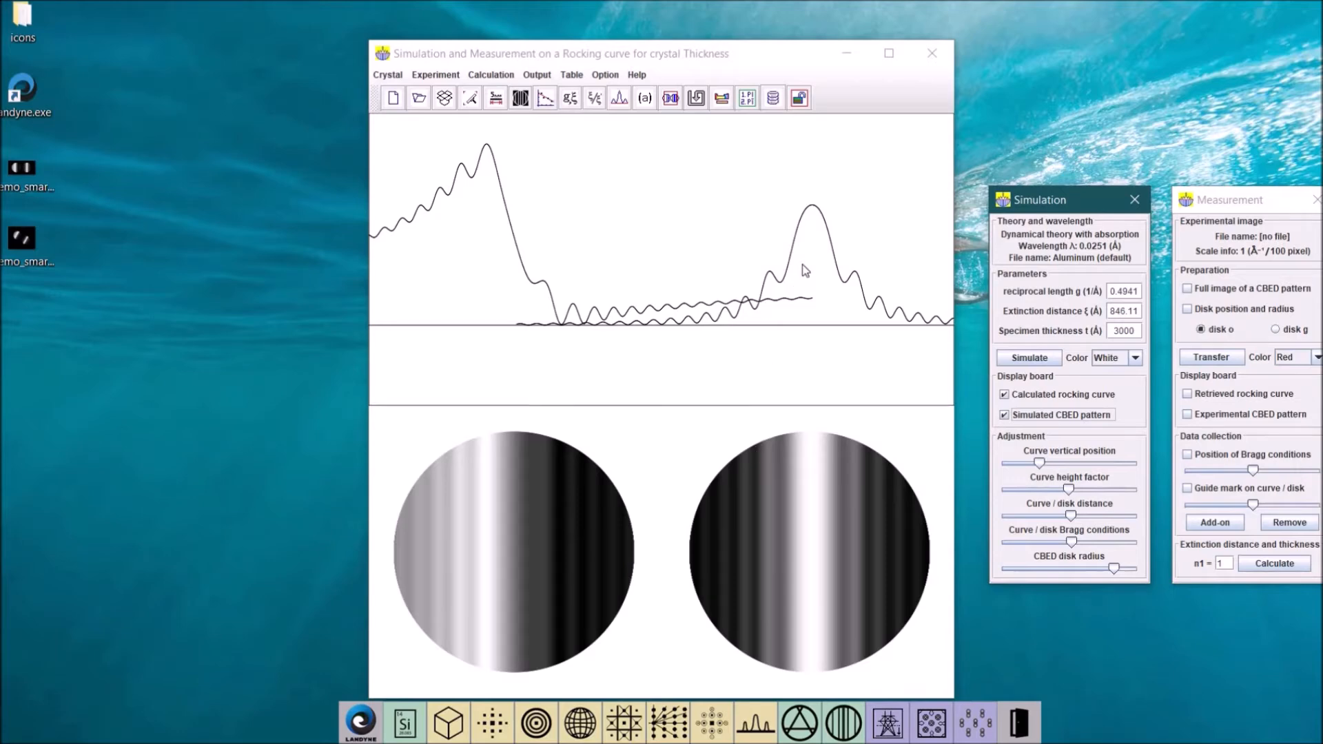
pyautogui.click(1032, 412)
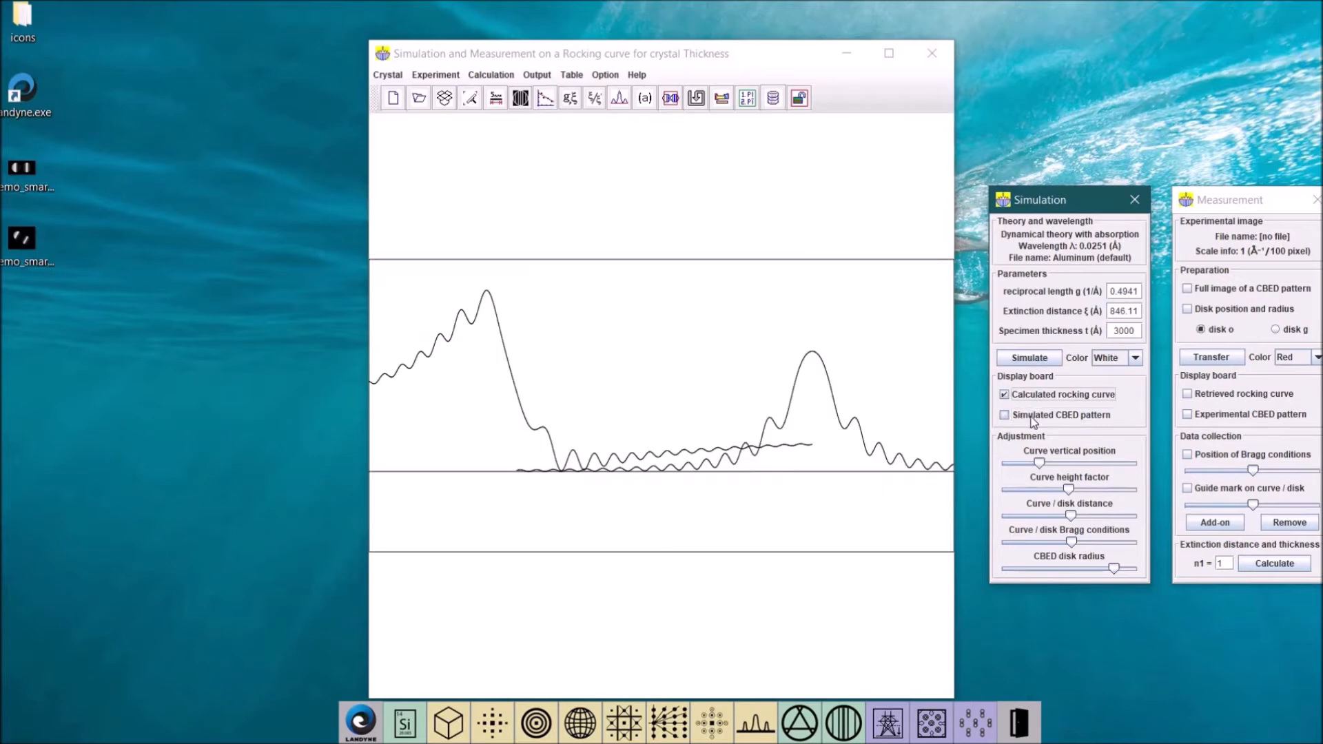
pyautogui.click(1031, 414)
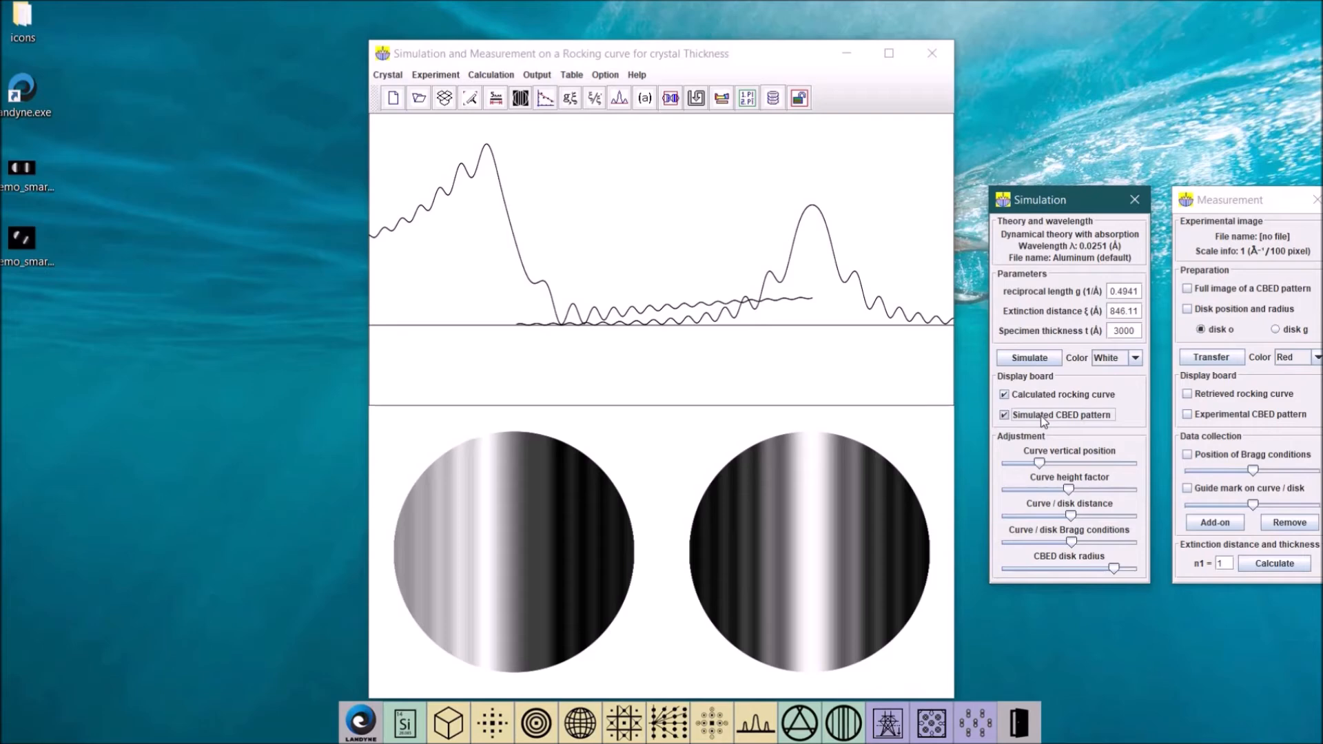
# - Hide the simulated CBED pattern and the calculated rocking curve
pyautogui.click(1043, 414)
pyautogui.click(1044, 395)
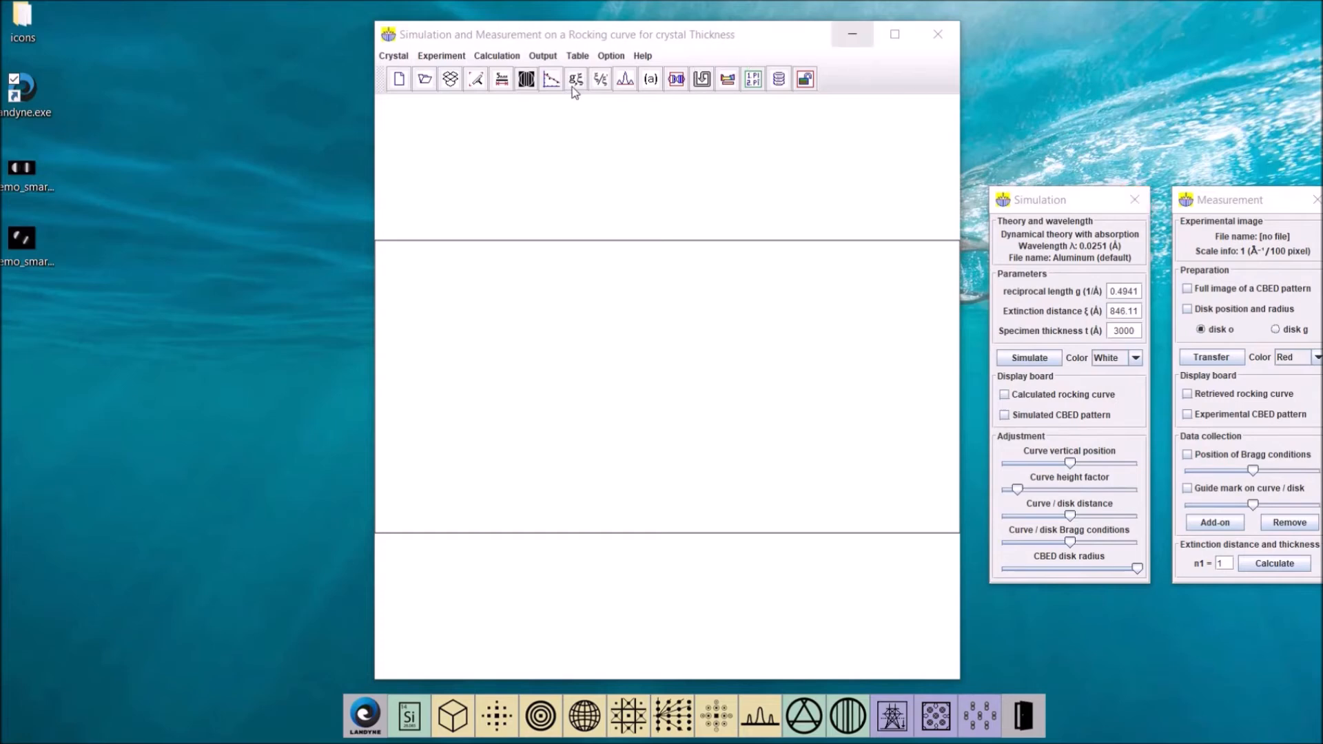
# - Load the experimental CBED pattern from demo_smart.tif
pyautogui.click(451, 80)
pyautogui.doubleClick(532, 364)
pyautogui.doubleClick(556, 292)
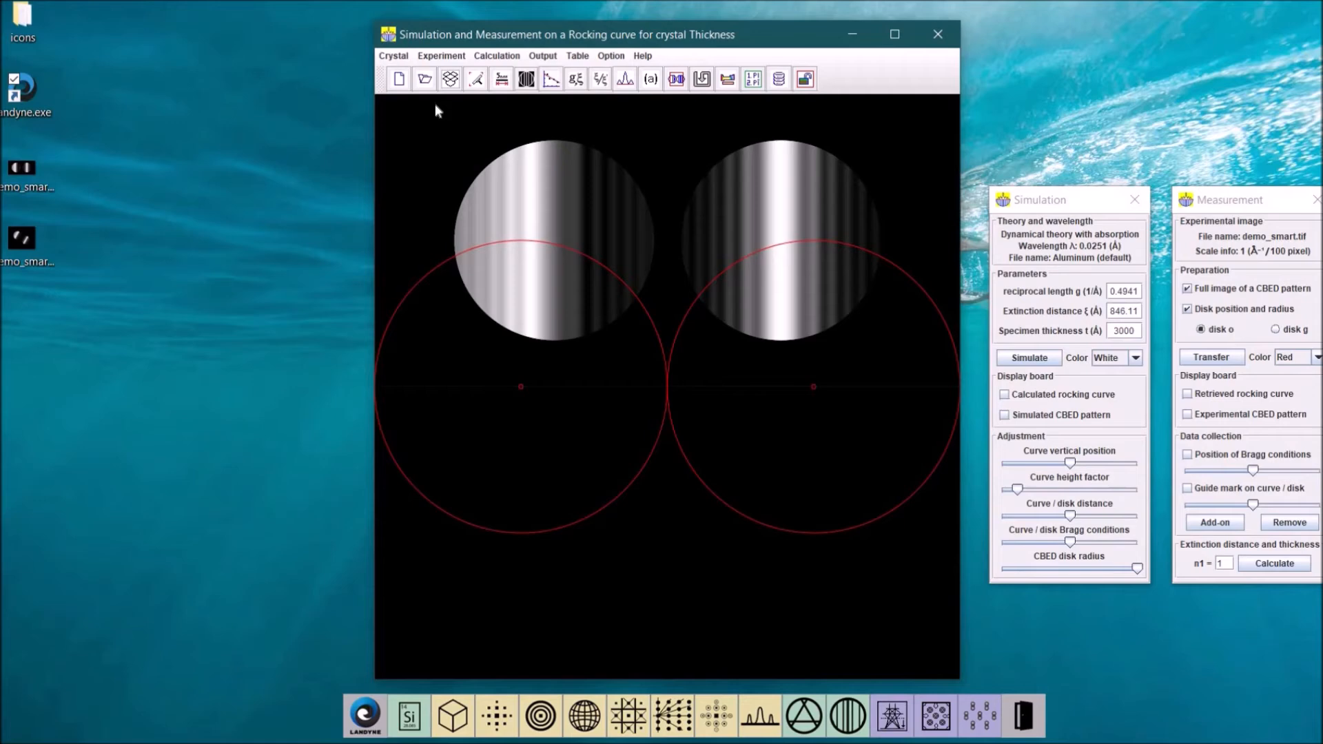
# - Erase the loaded CBED pattern and load the second demo CBED image, with the tilted disks, from the desktop
pyautogui.click(443, 56)
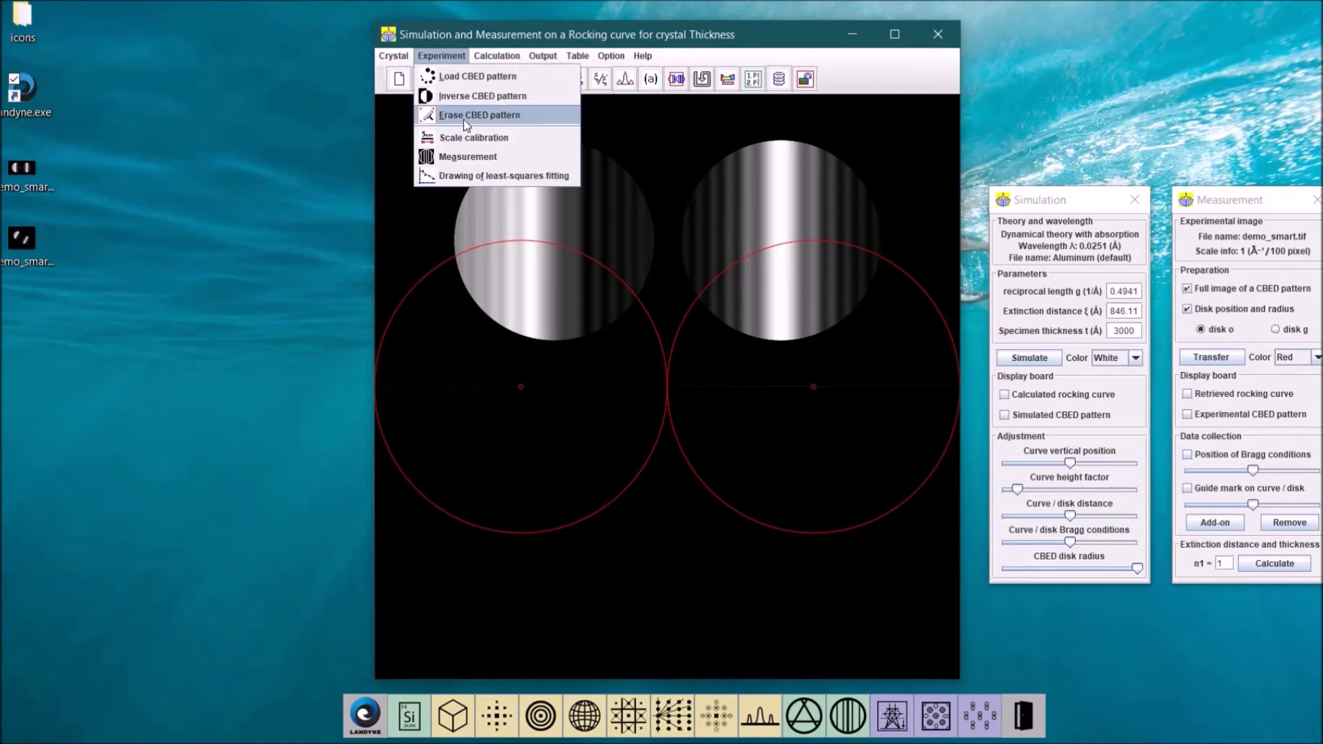
pyautogui.click(476, 116)
pyautogui.click(33, 239)
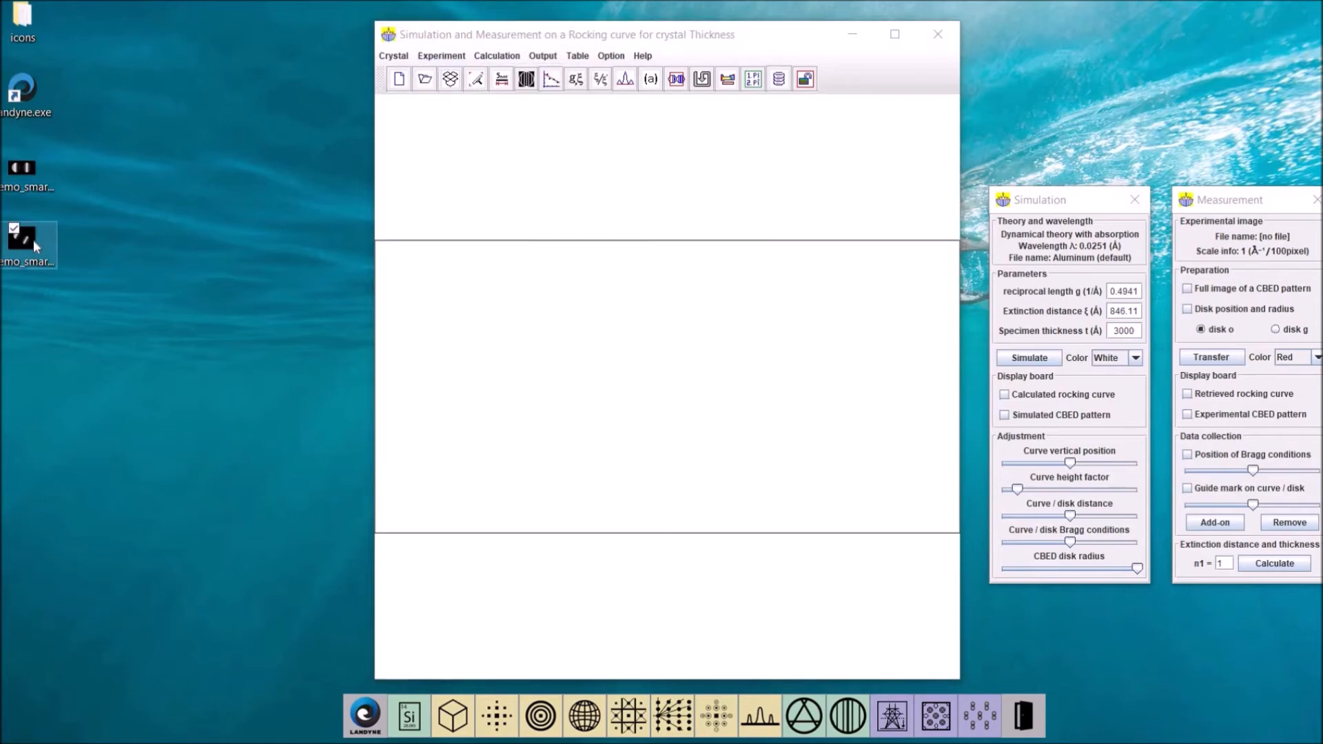
pyautogui.moveTo(33, 240); pyautogui.dragTo(453, 81)
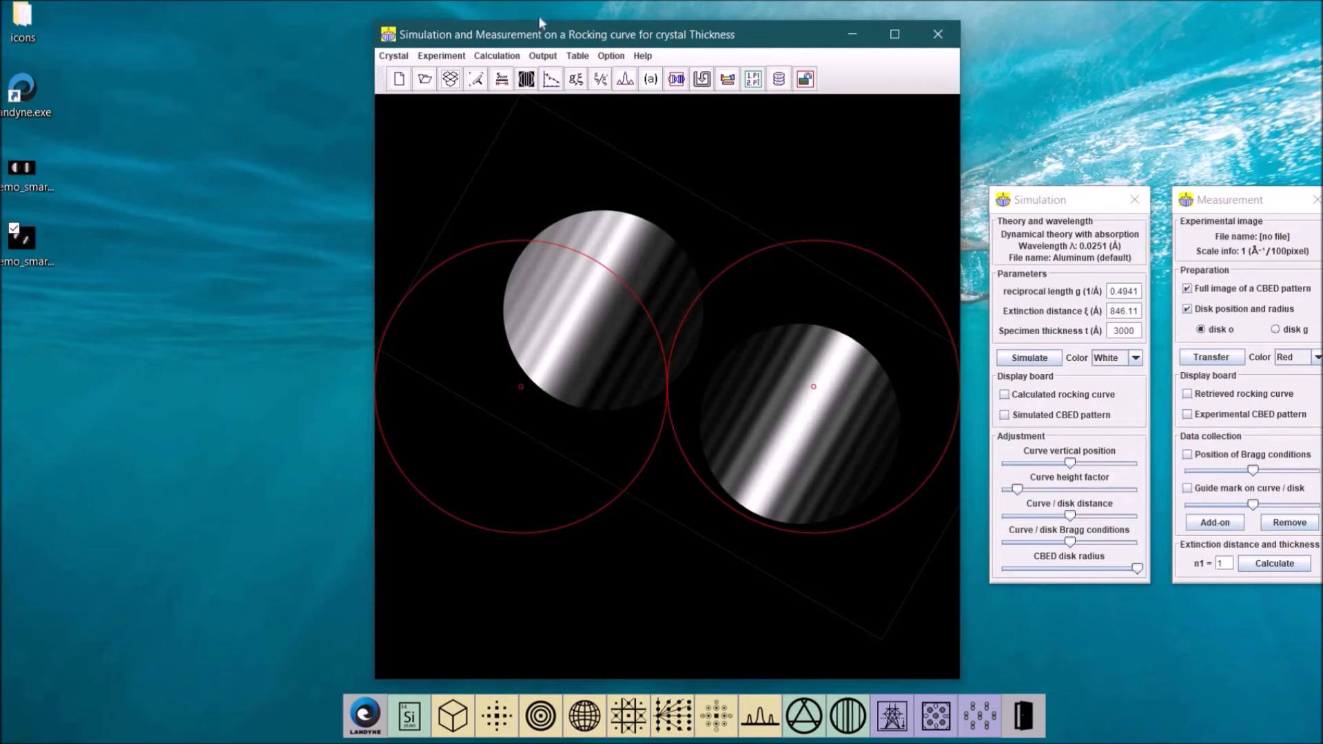
# - Show the digital caliper for scale calibration, lengthen it to 132 pixels and move it onto the upper CBED disk
pyautogui.click(462, 55)
pyautogui.click(474, 137)
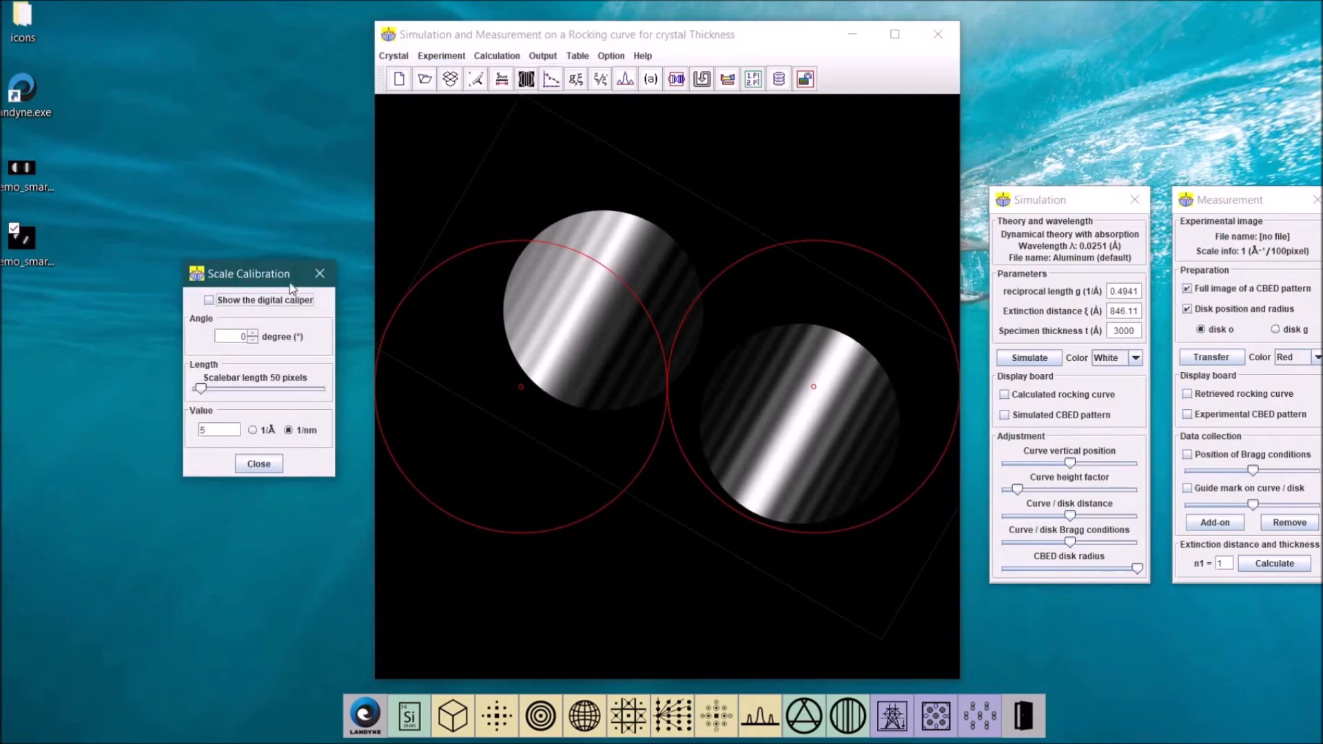
pyautogui.click(255, 304)
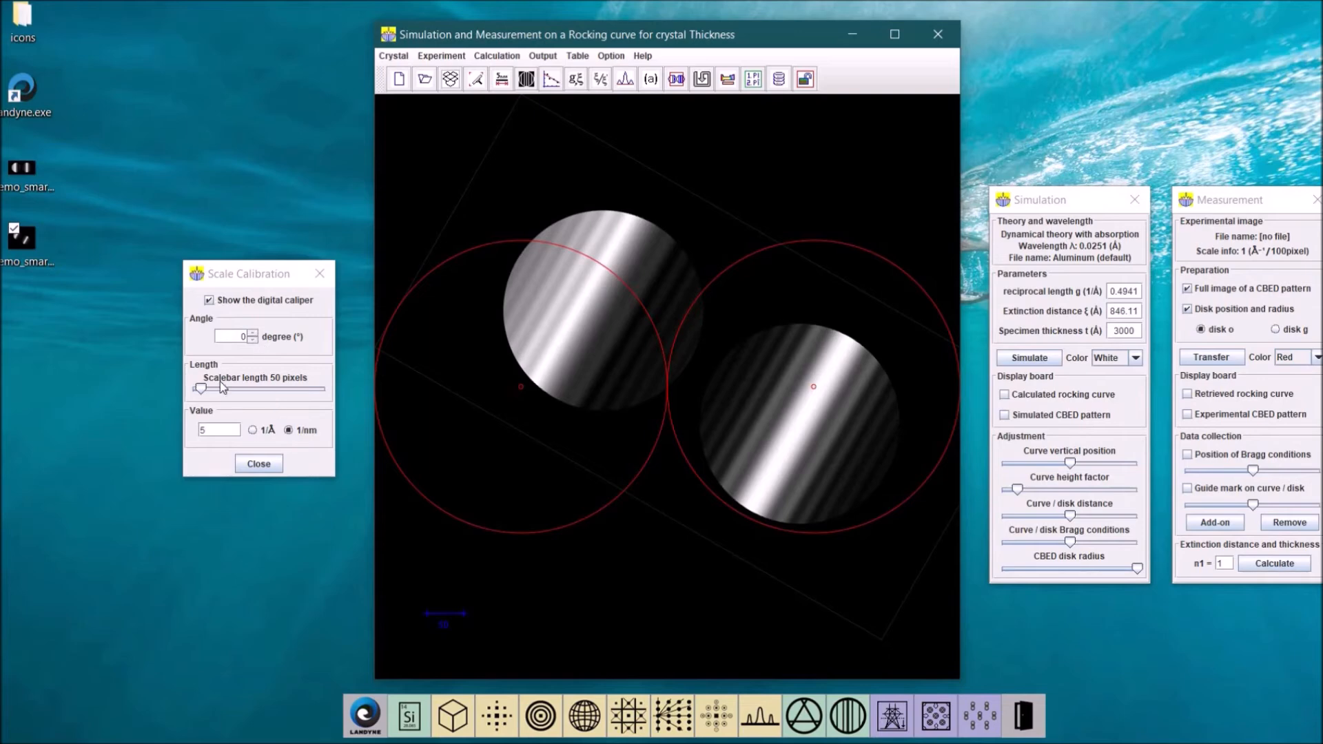
pyautogui.moveTo(201, 390); pyautogui.dragTo(215, 395)
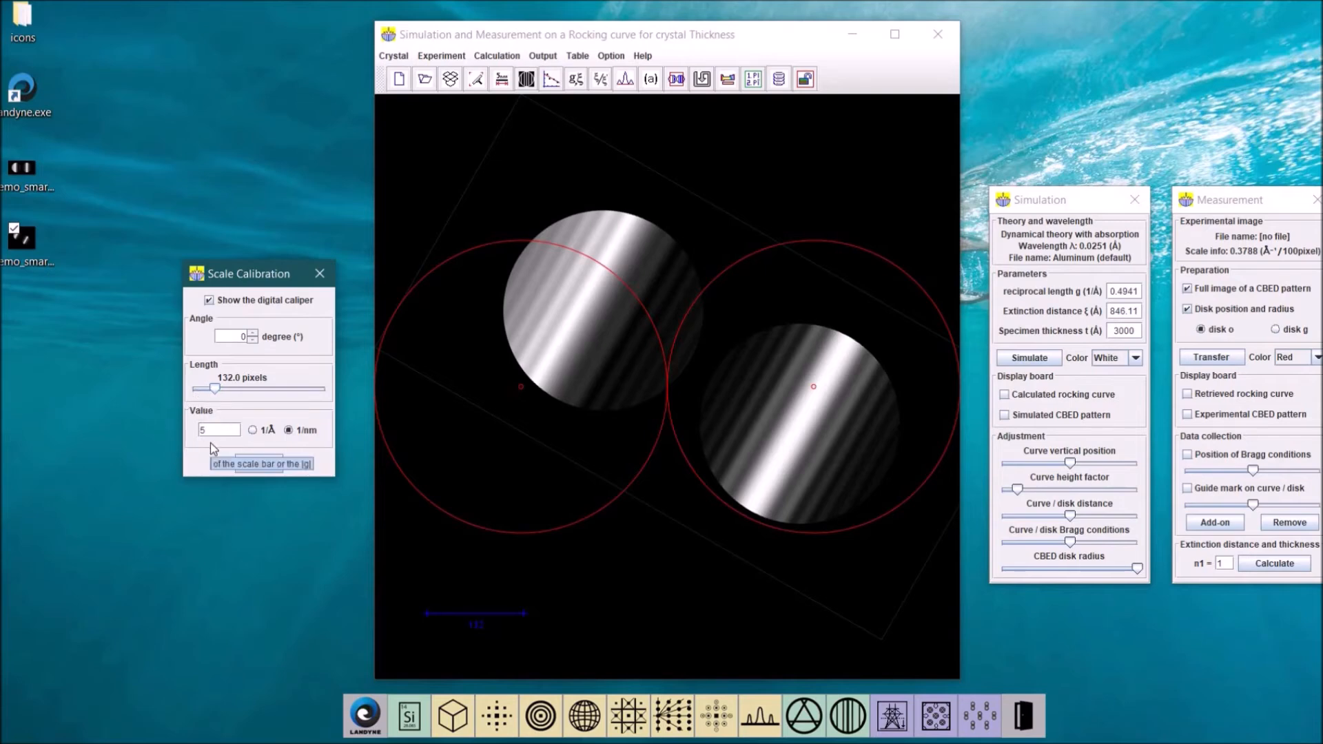
pyautogui.click(440, 620)
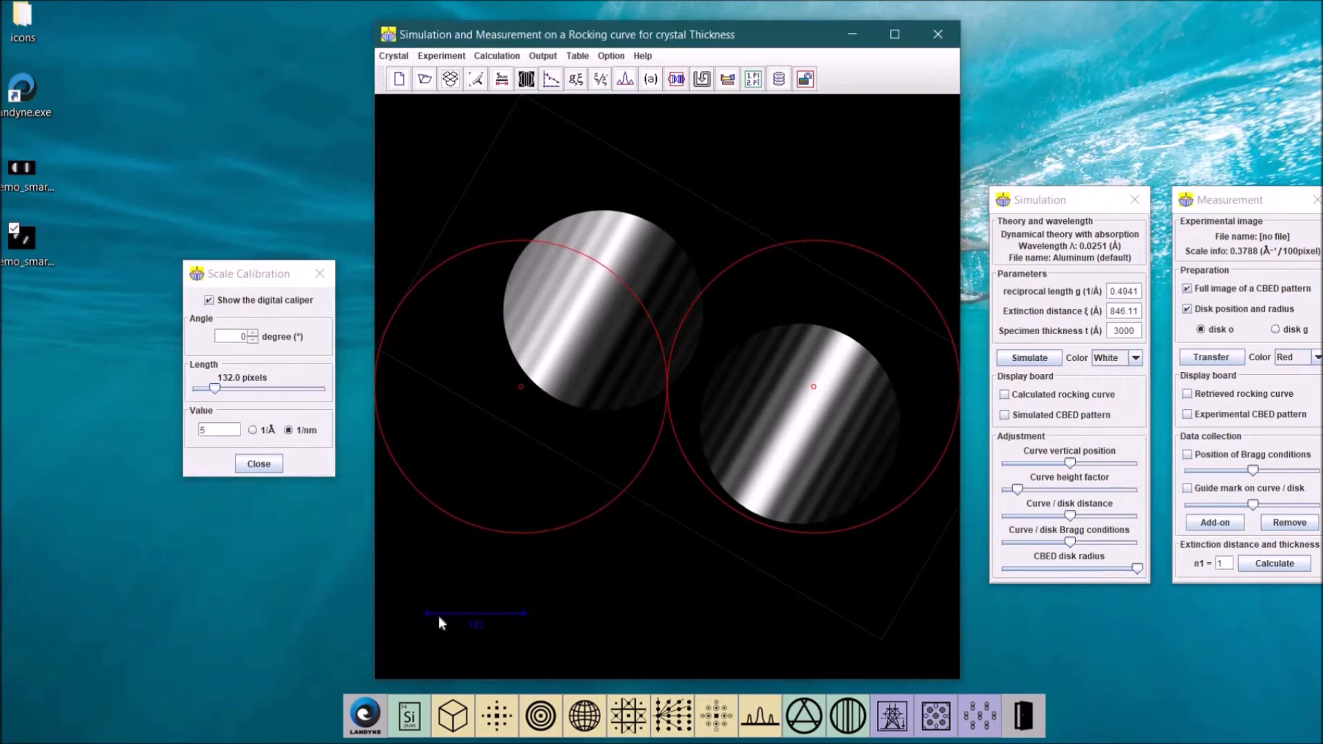
pyautogui.moveTo(437, 625); pyautogui.dragTo(526, 277)
# - Invert the contrast of the experimental CBED pattern
pyautogui.click(442, 55)
pyautogui.click(466, 111)
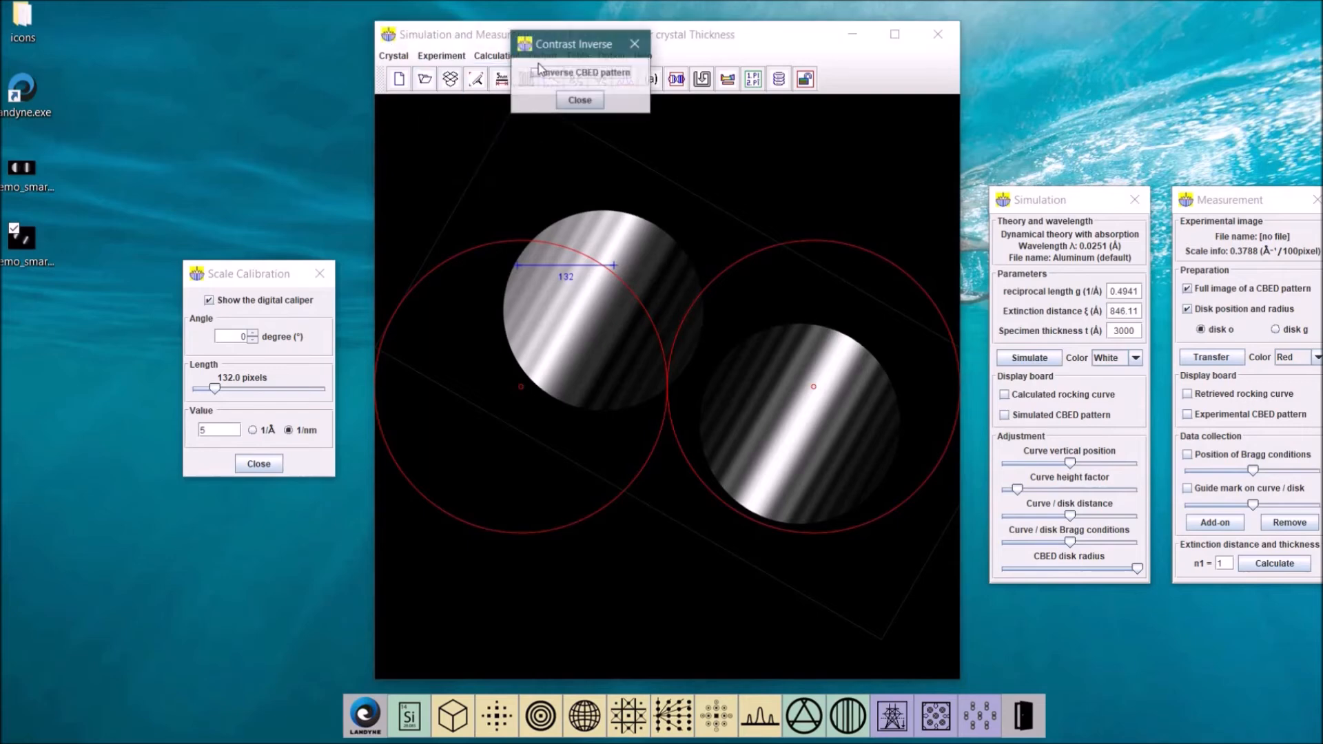
pyautogui.click(536, 73)
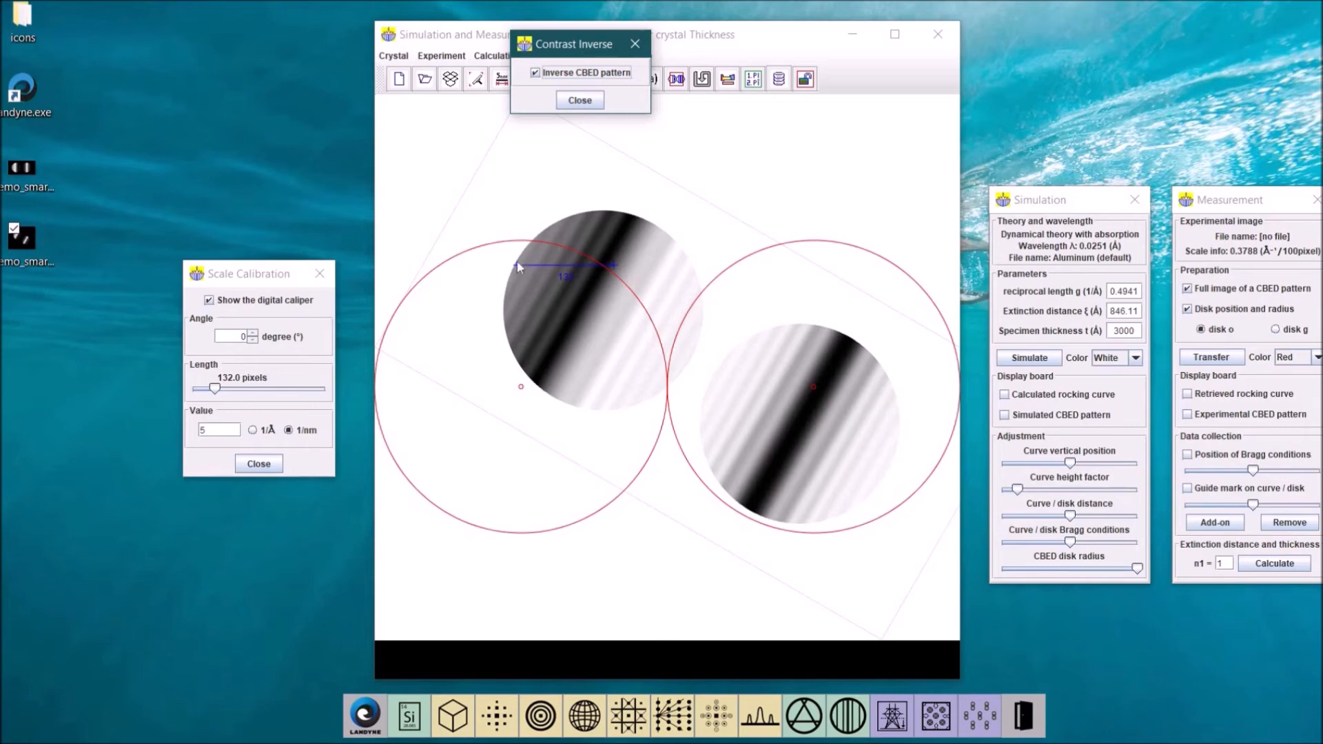
# - Place the caliper across the lower CBED disk, with a 30° angle and a length of 308 pixels
pyautogui.click(672, 377)
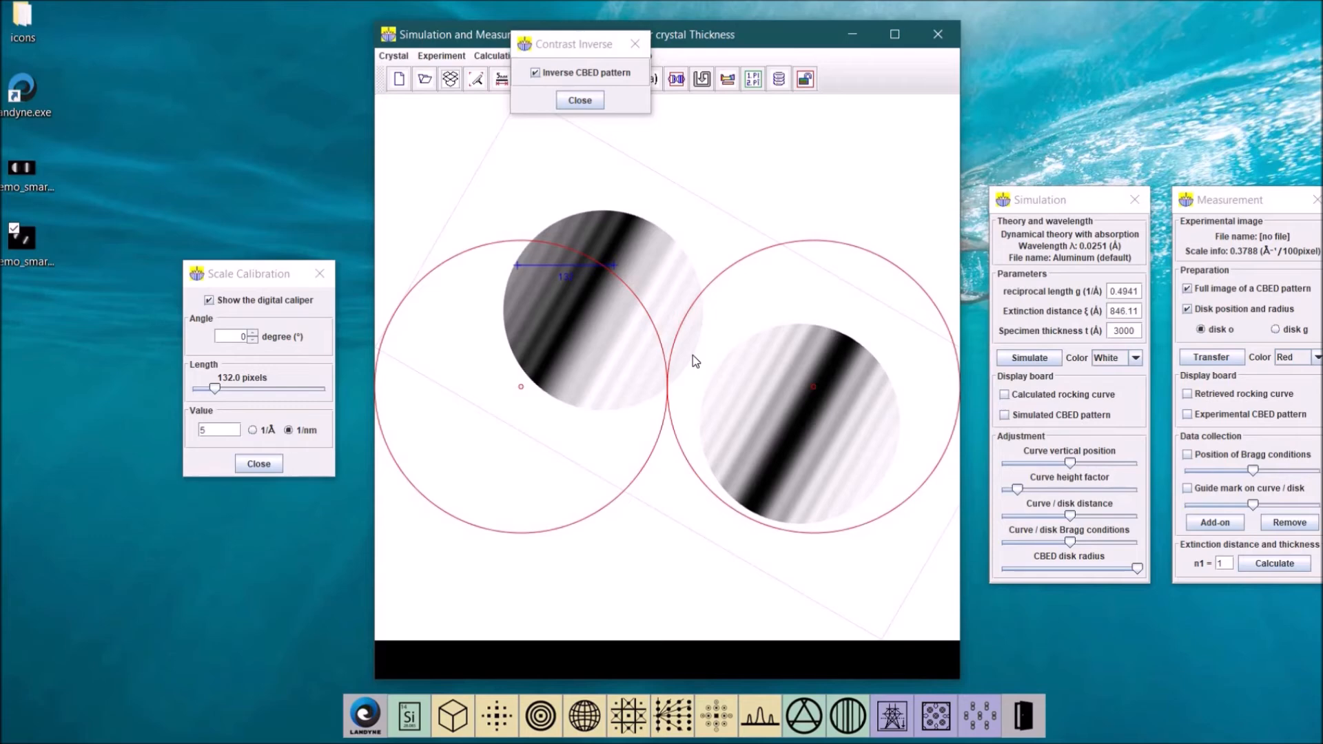
pyautogui.click(692, 355)
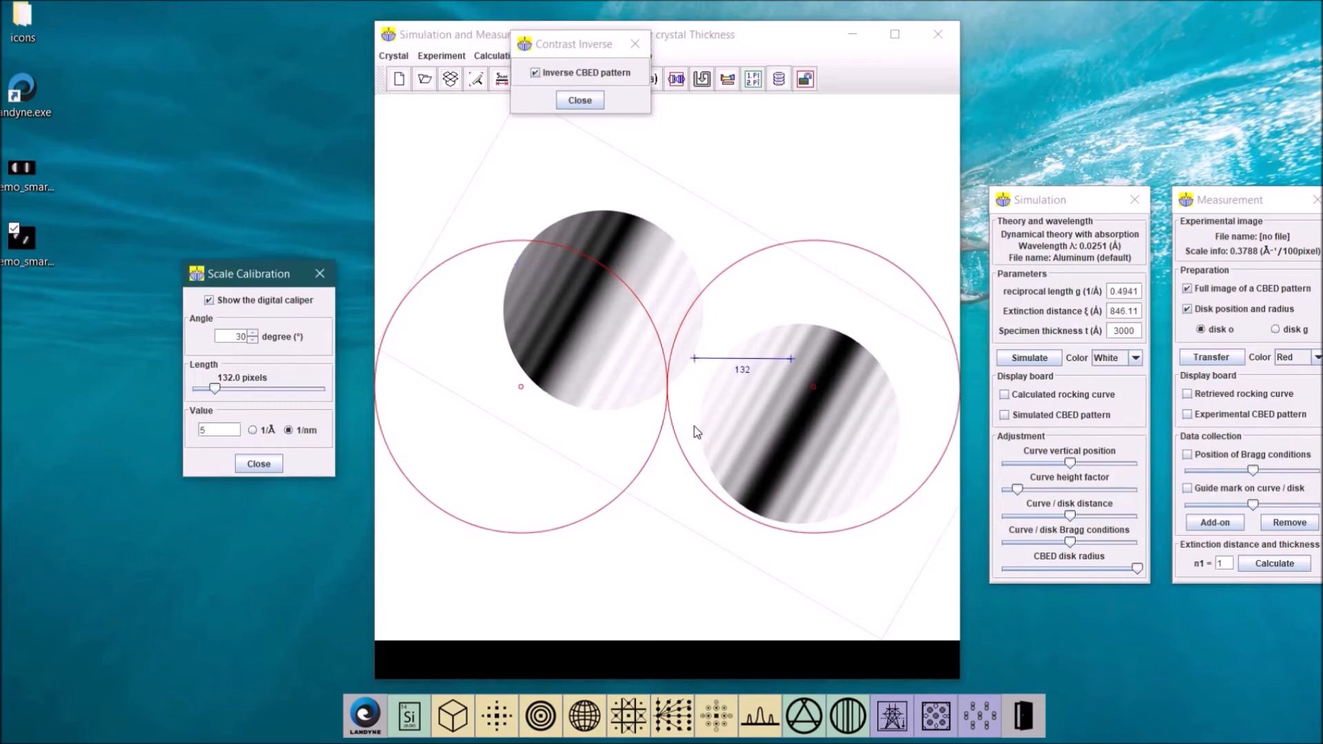
pyautogui.write('30')
pyautogui.press('Return')
pyautogui.moveTo(221, 390); pyautogui.dragTo(250, 391)
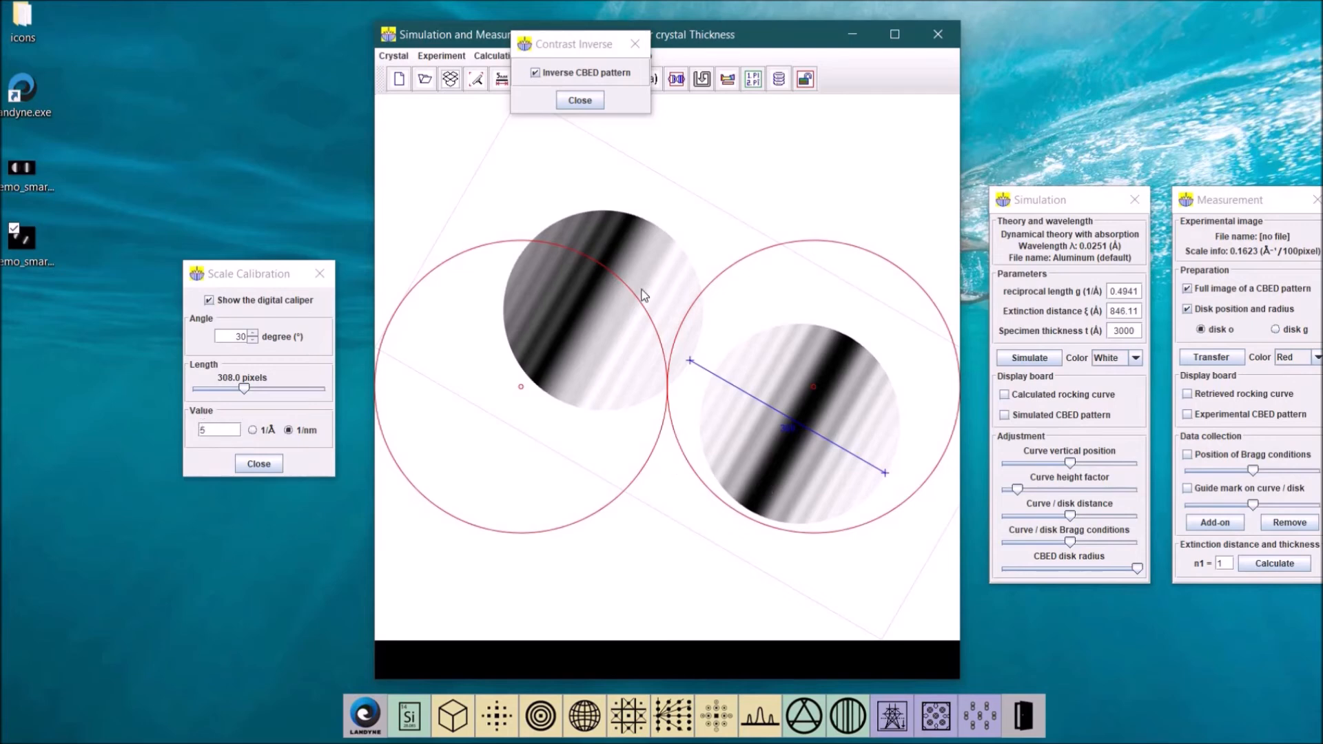
# - Hide the digital caliper, restore the pattern's normal contrast and close the scale calibration
pyautogui.click(595, 101)
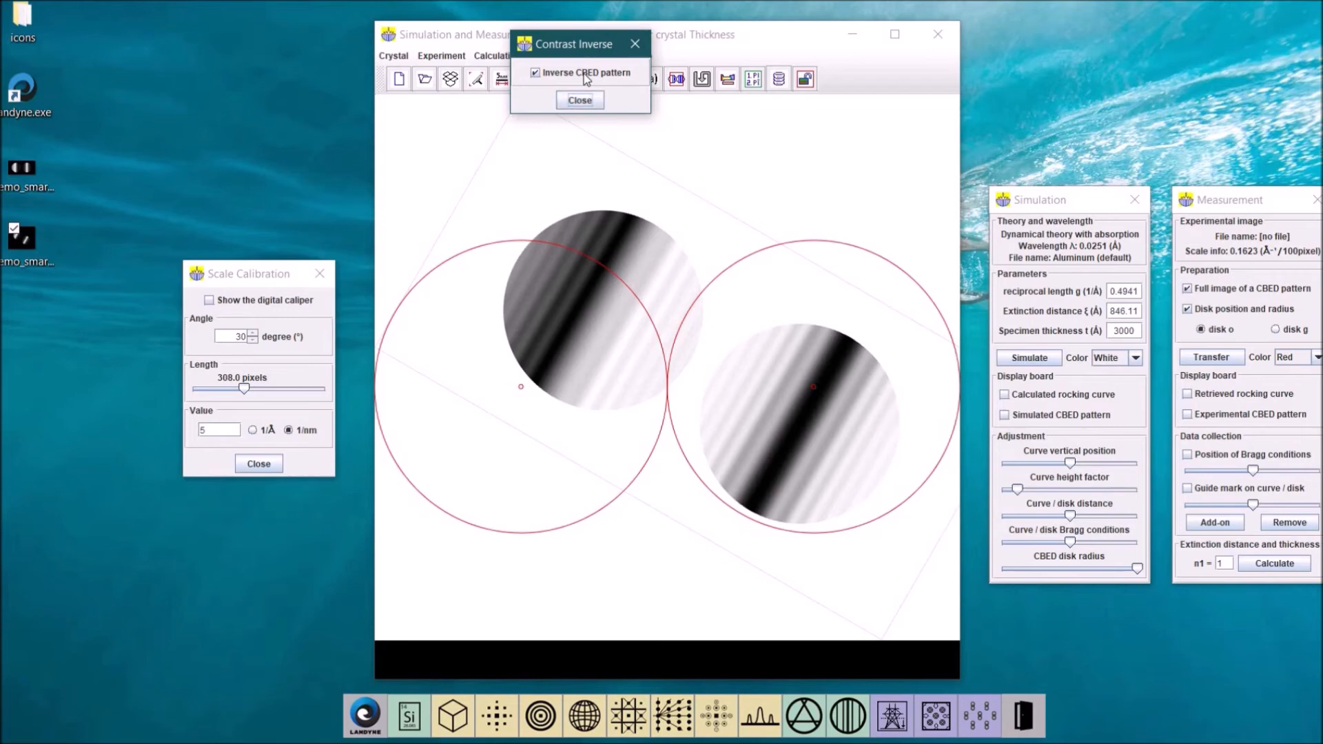
pyautogui.click(588, 75)
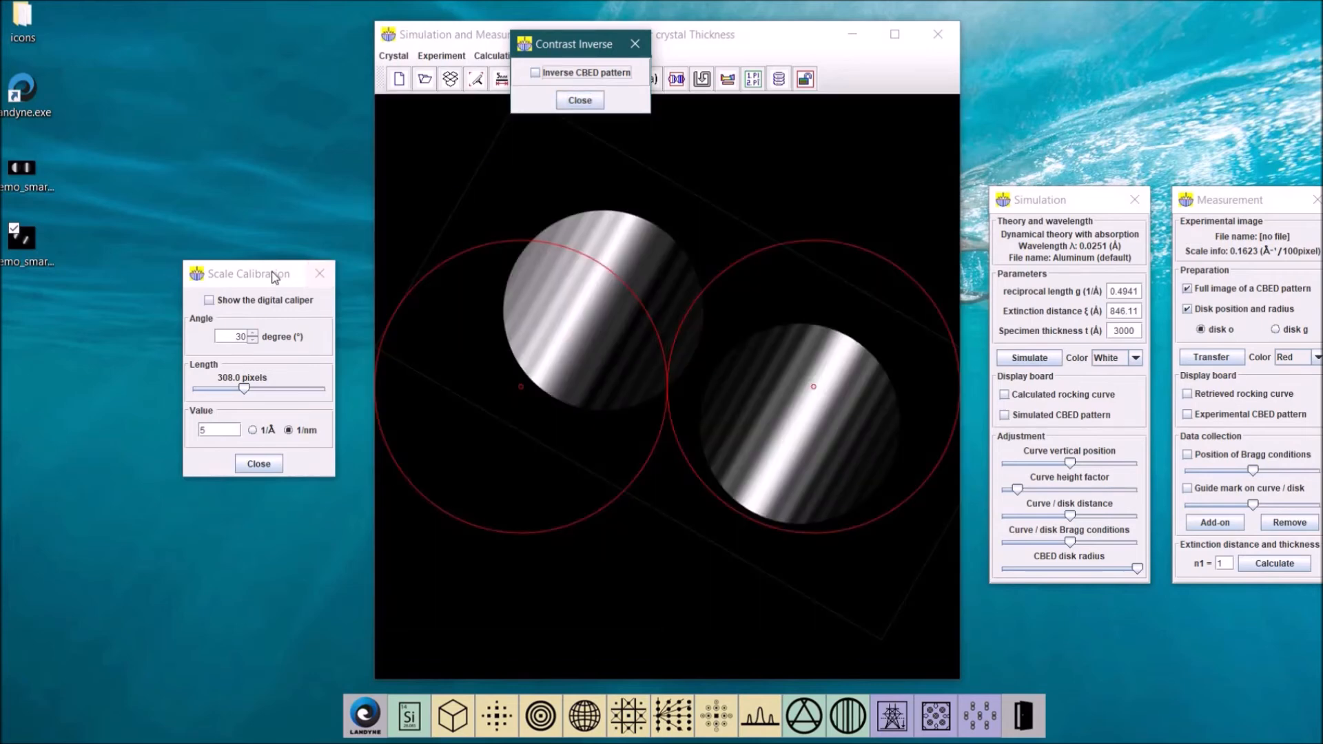
pyautogui.click(310, 274)
pyautogui.click(314, 275)
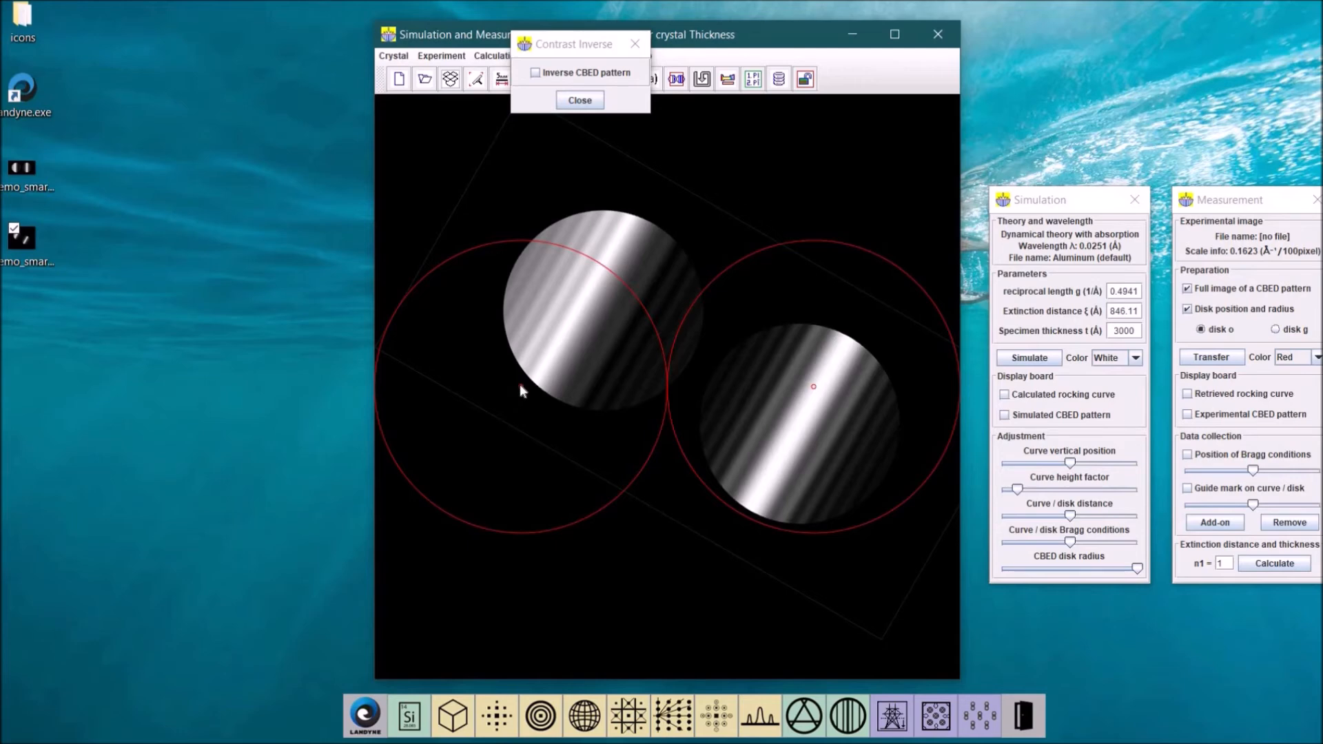
# - Center the disk o circle on the upper CBED disk and shrink the circles to match the disk's radius
pyautogui.click(594, 303)
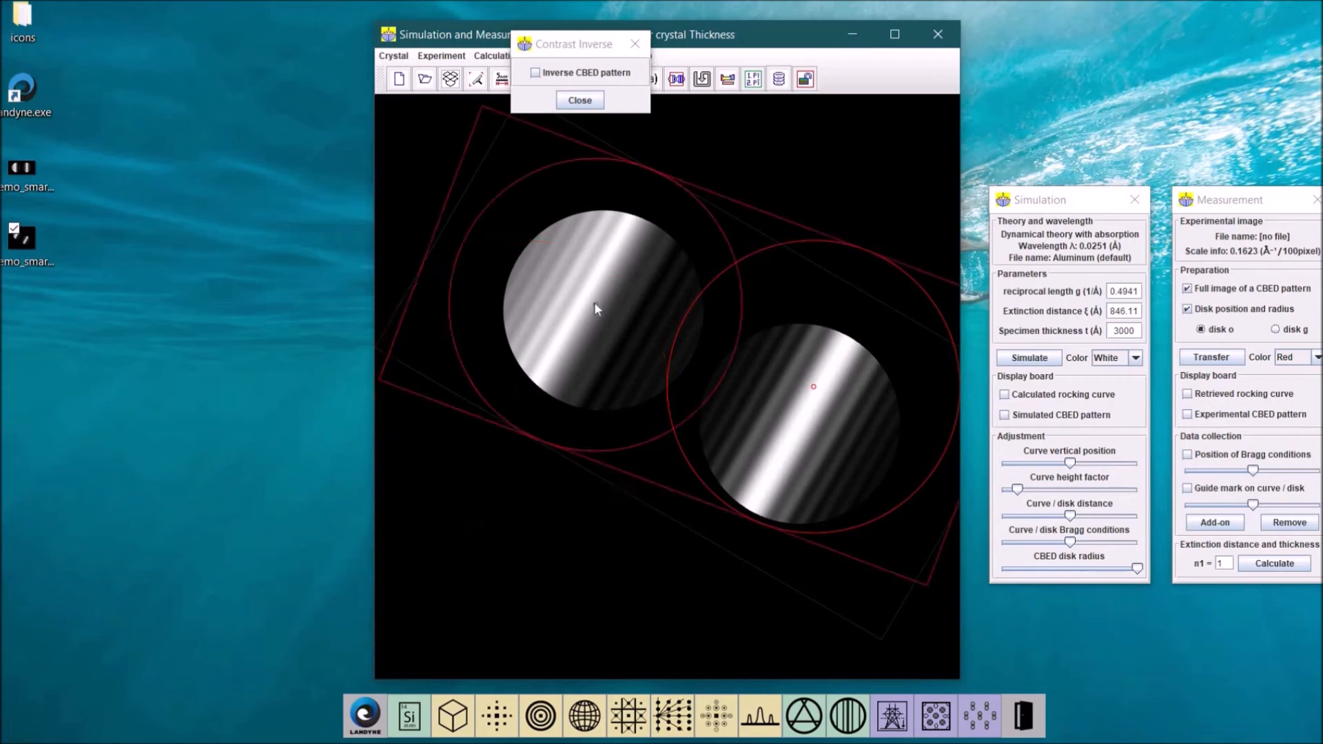
pyautogui.scroll(-19, 594, 339)
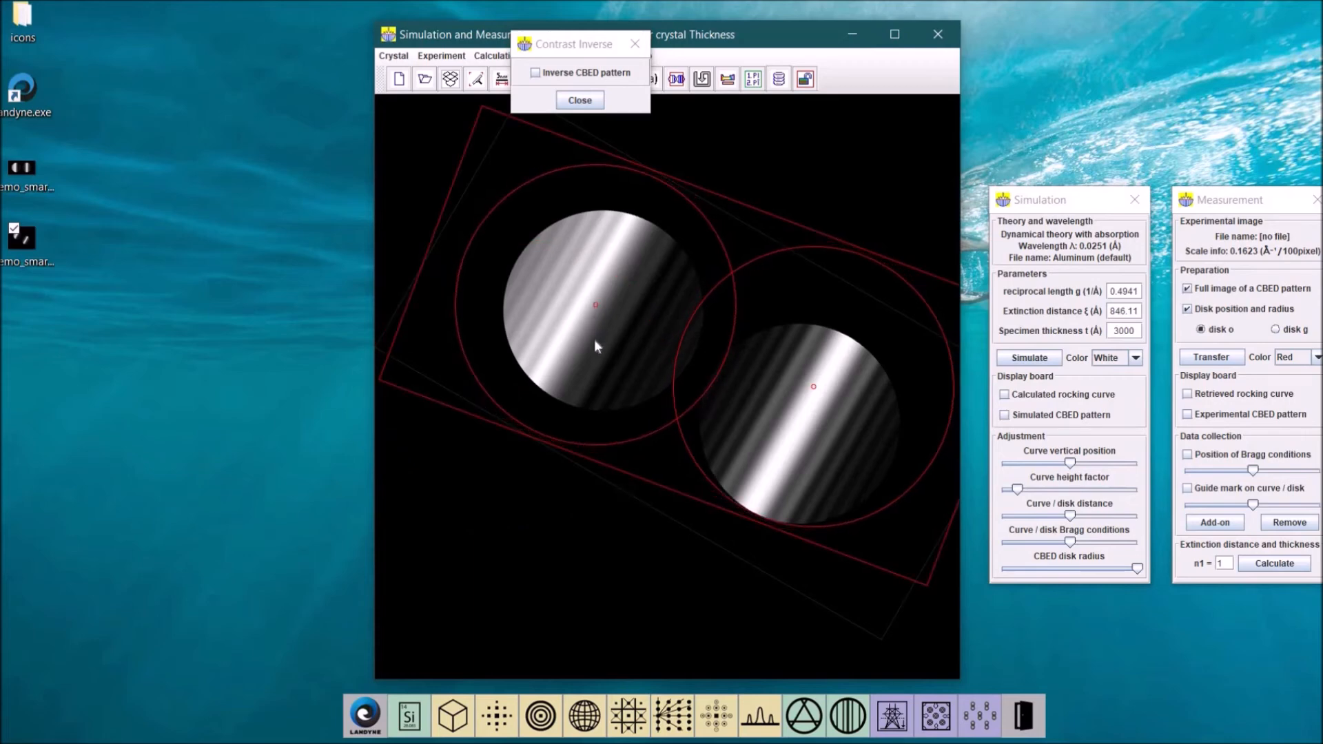
pyautogui.scroll(-20, 594, 339)
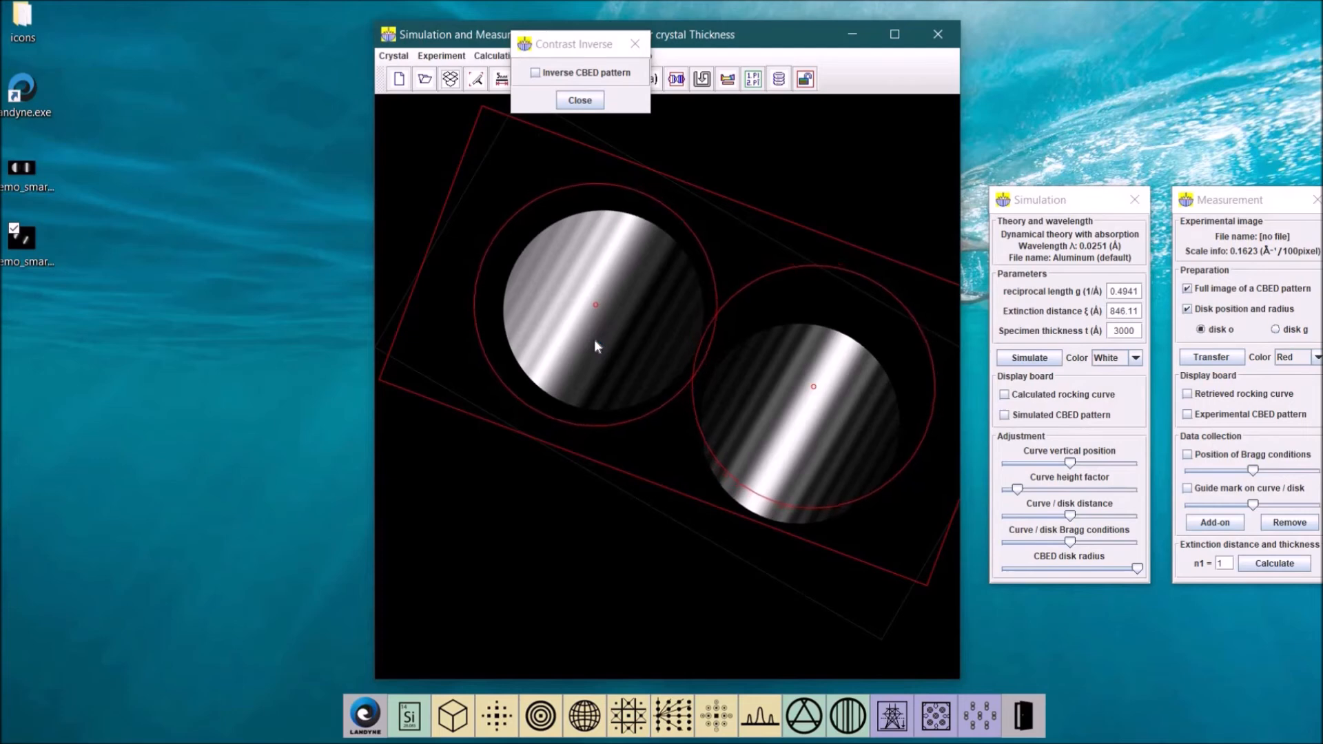
pyautogui.scroll(-15, 594, 339)
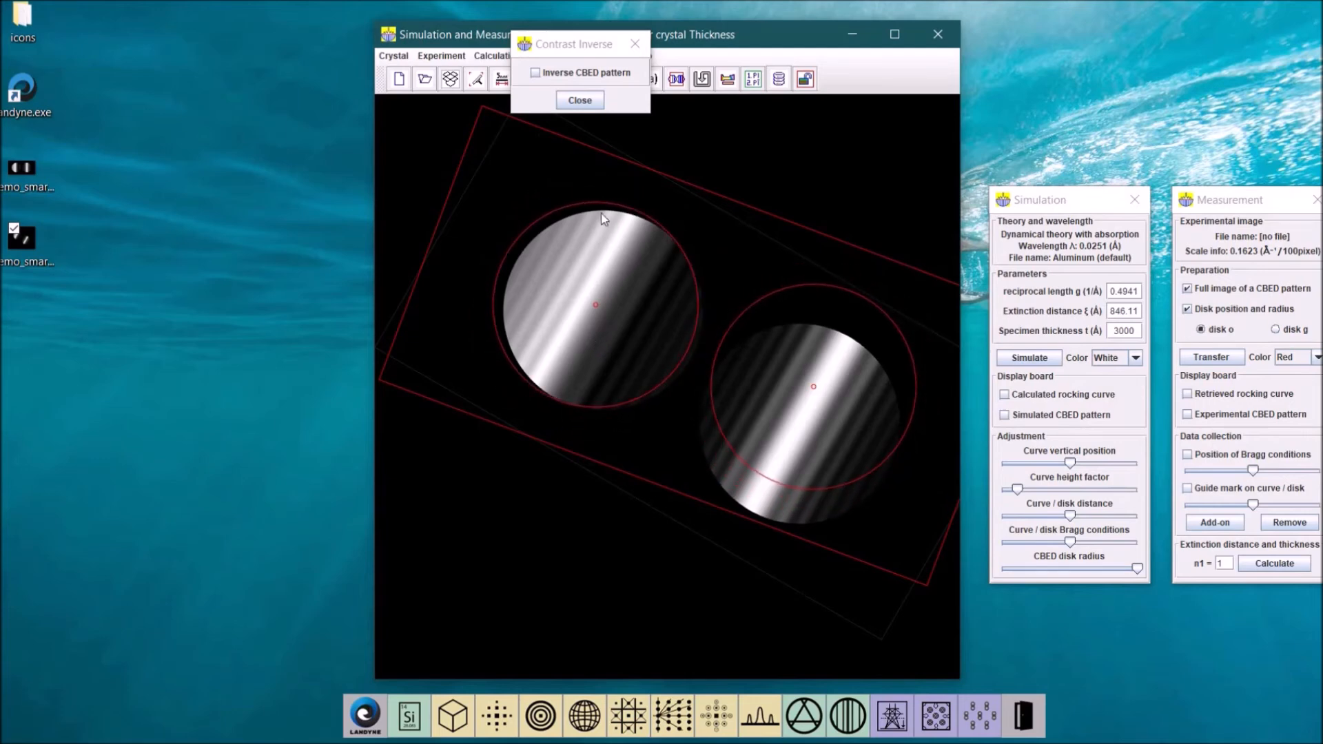
pyautogui.click(598, 310)
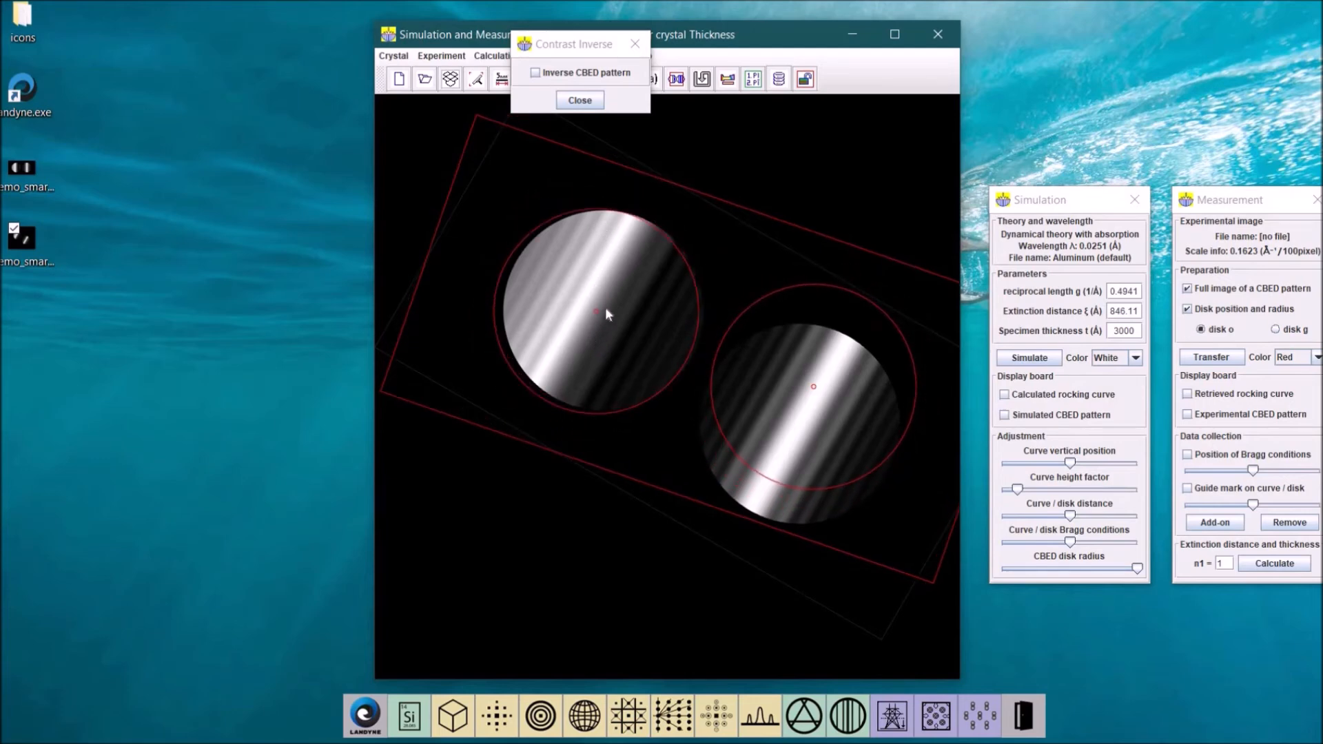
pyautogui.click(606, 310)
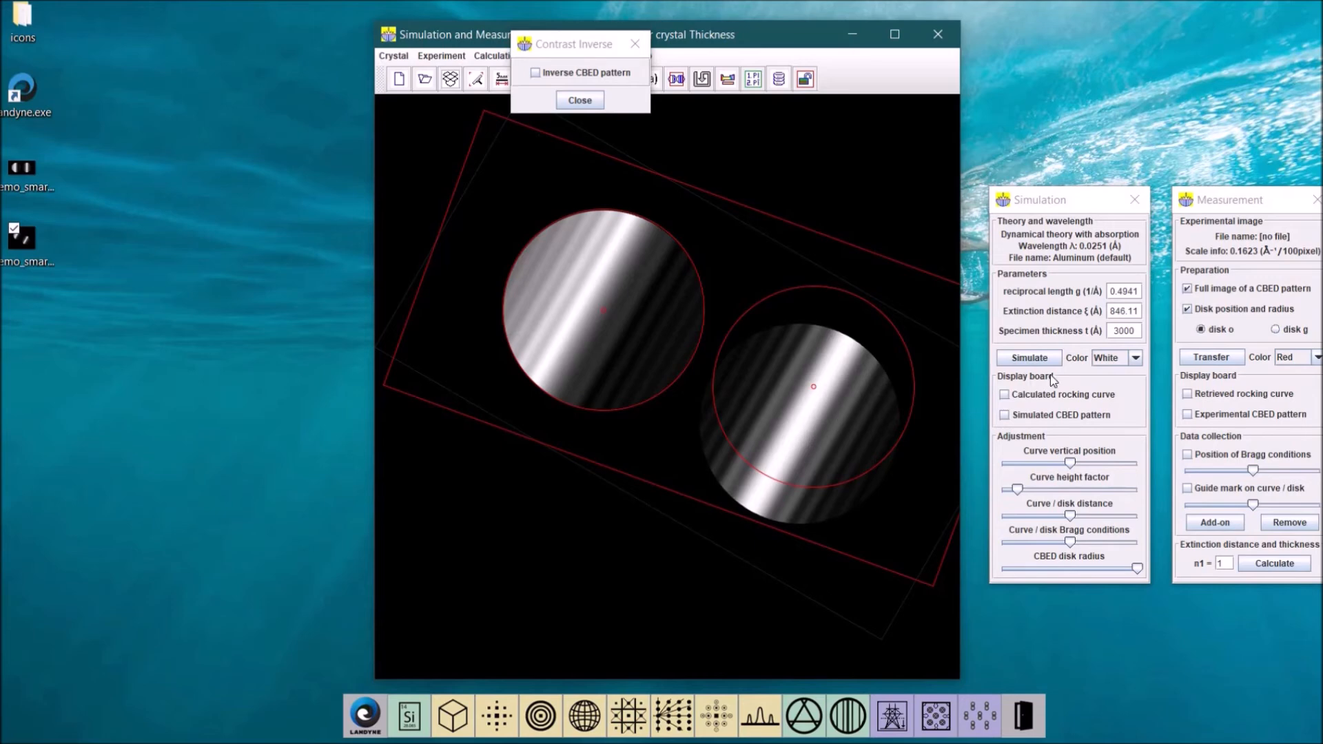
# - Switch to disk g and center its circle on the lower CBED disk
pyautogui.click(1287, 331)
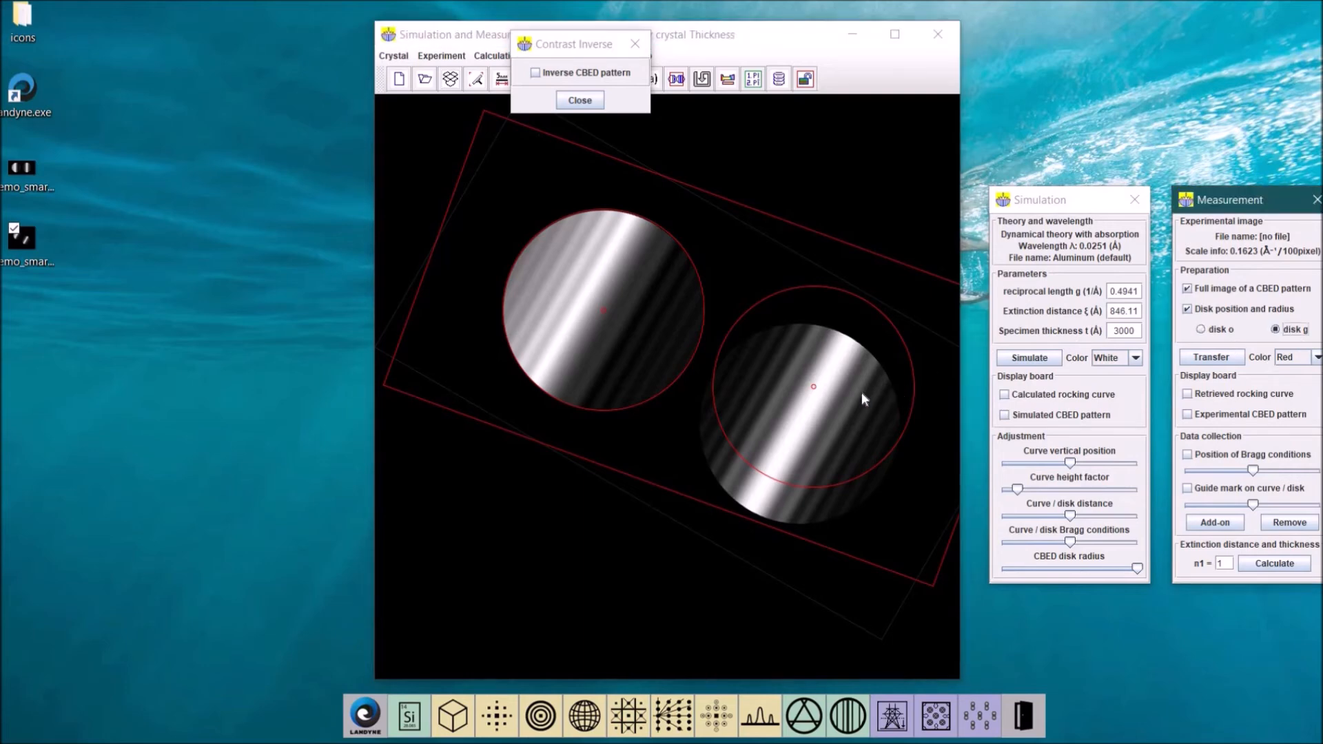
pyautogui.click(801, 430)
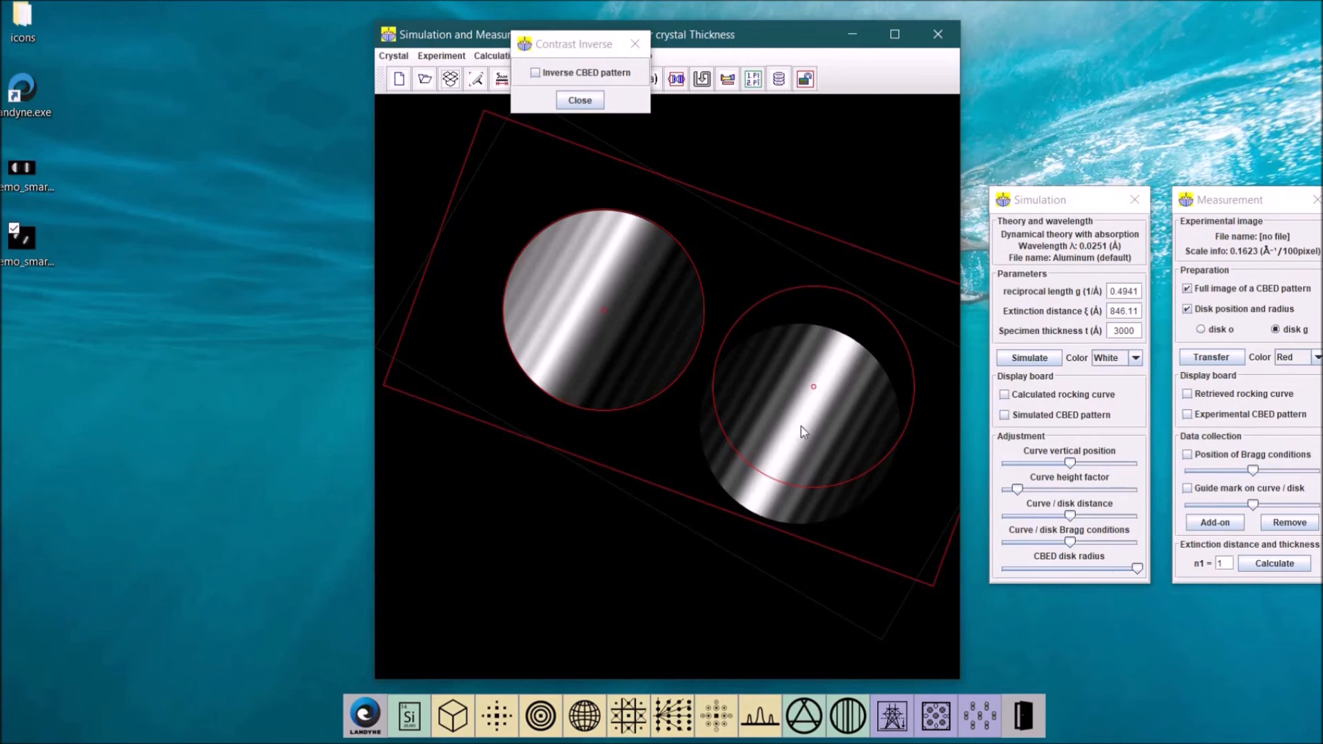
pyautogui.click(801, 426)
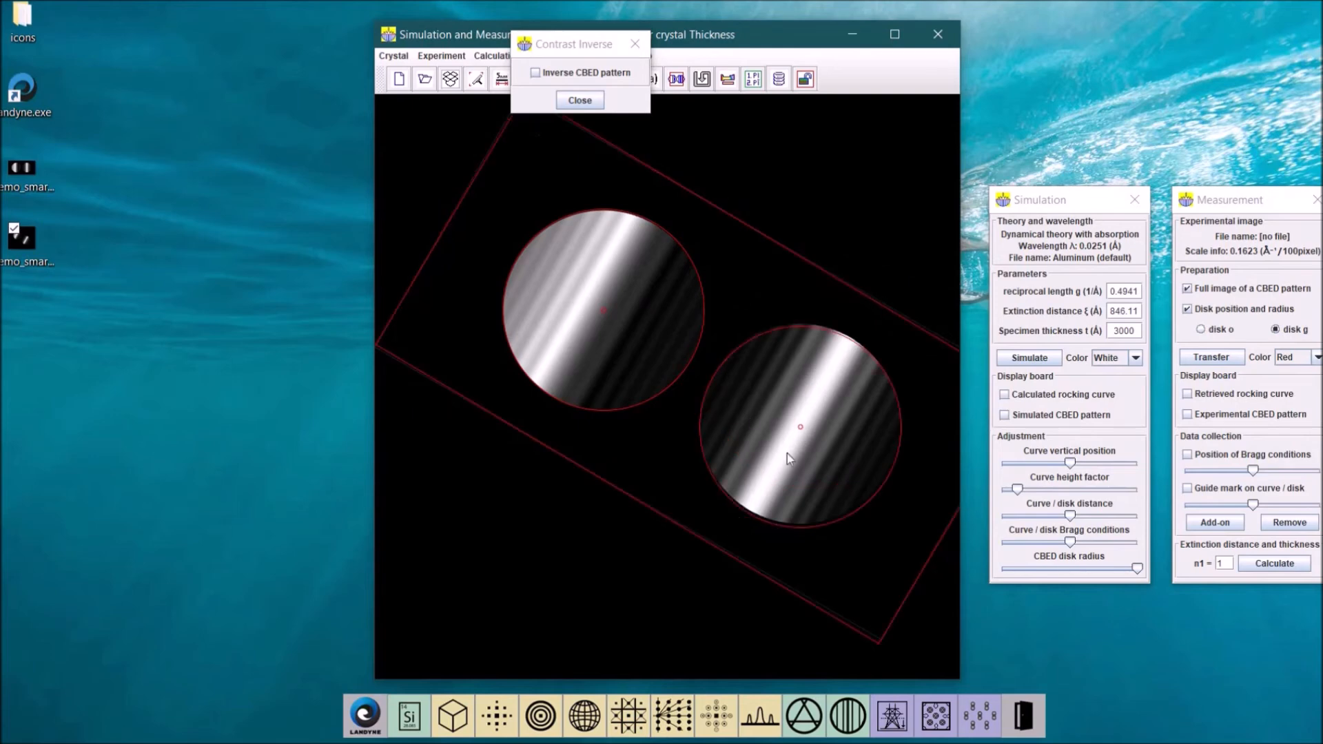
# - Transfer the outlined disks to the display board and show the retrieved rocking curve with the experimental pattern
pyautogui.click(1203, 364)
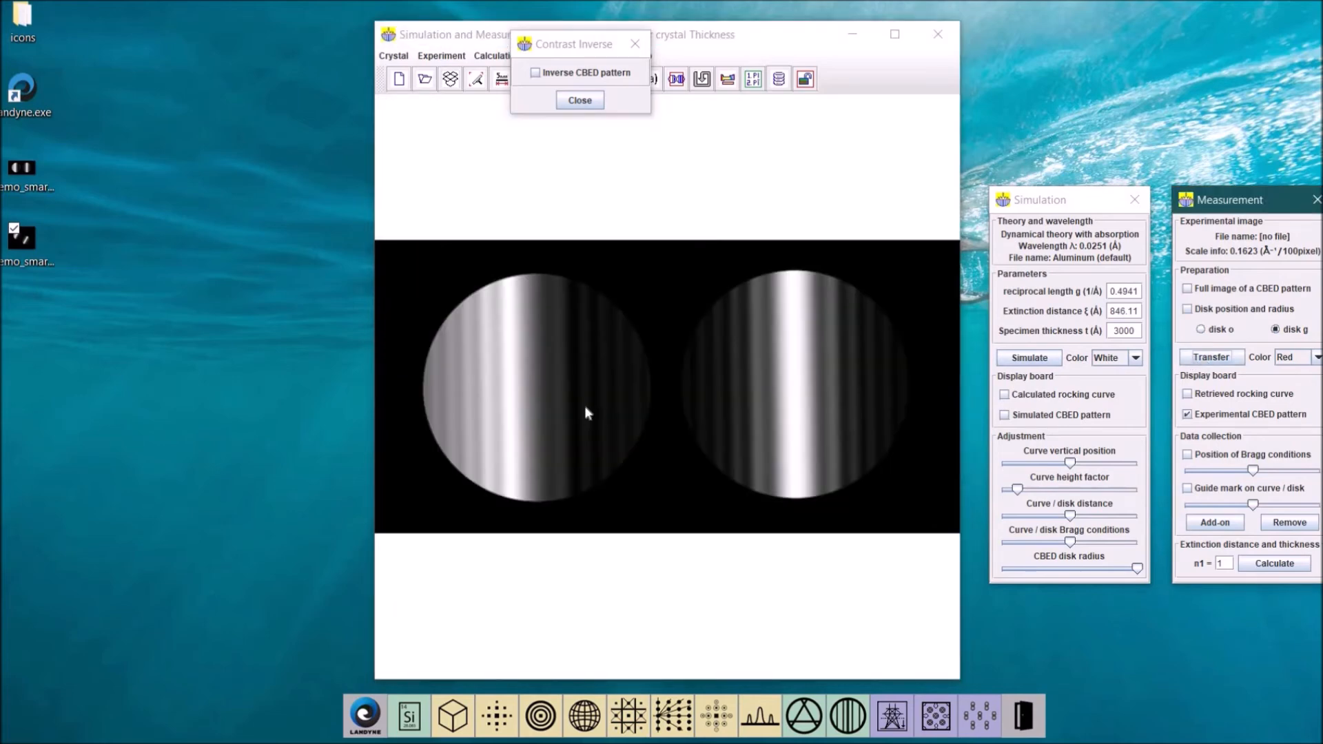
pyautogui.click(1263, 399)
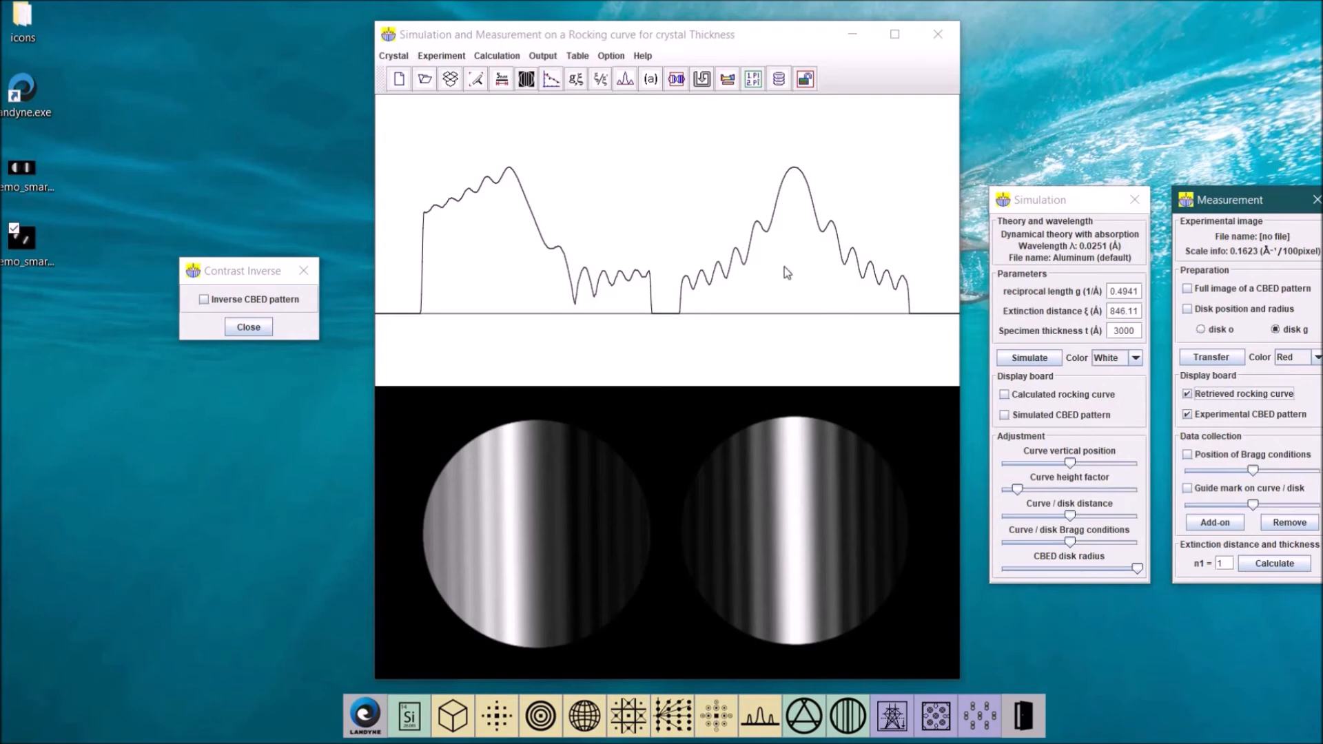
# - Show the Bragg condition positions and the guide mark, and align the guide mark with disk g's central peak
pyautogui.click(1218, 456)
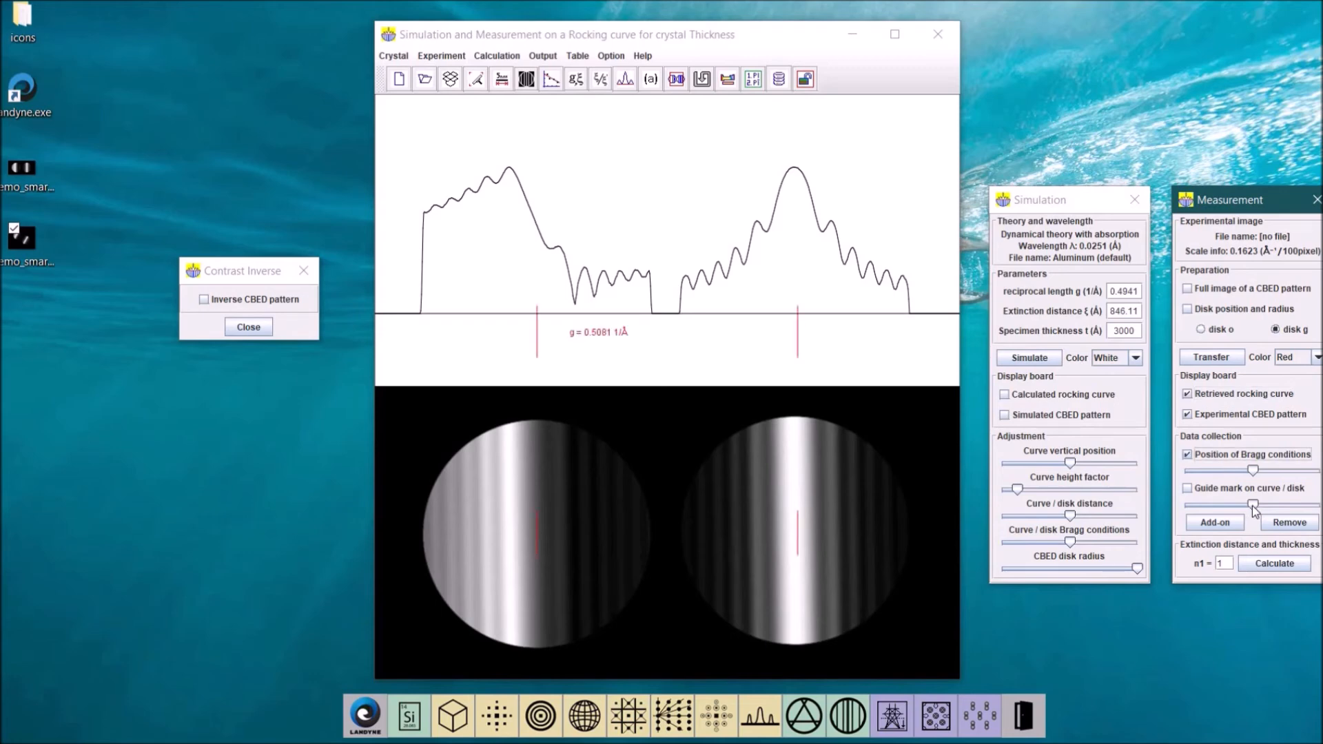
pyautogui.click(1217, 489)
pyautogui.moveTo(1253, 508); pyautogui.dragTo(1249, 509)
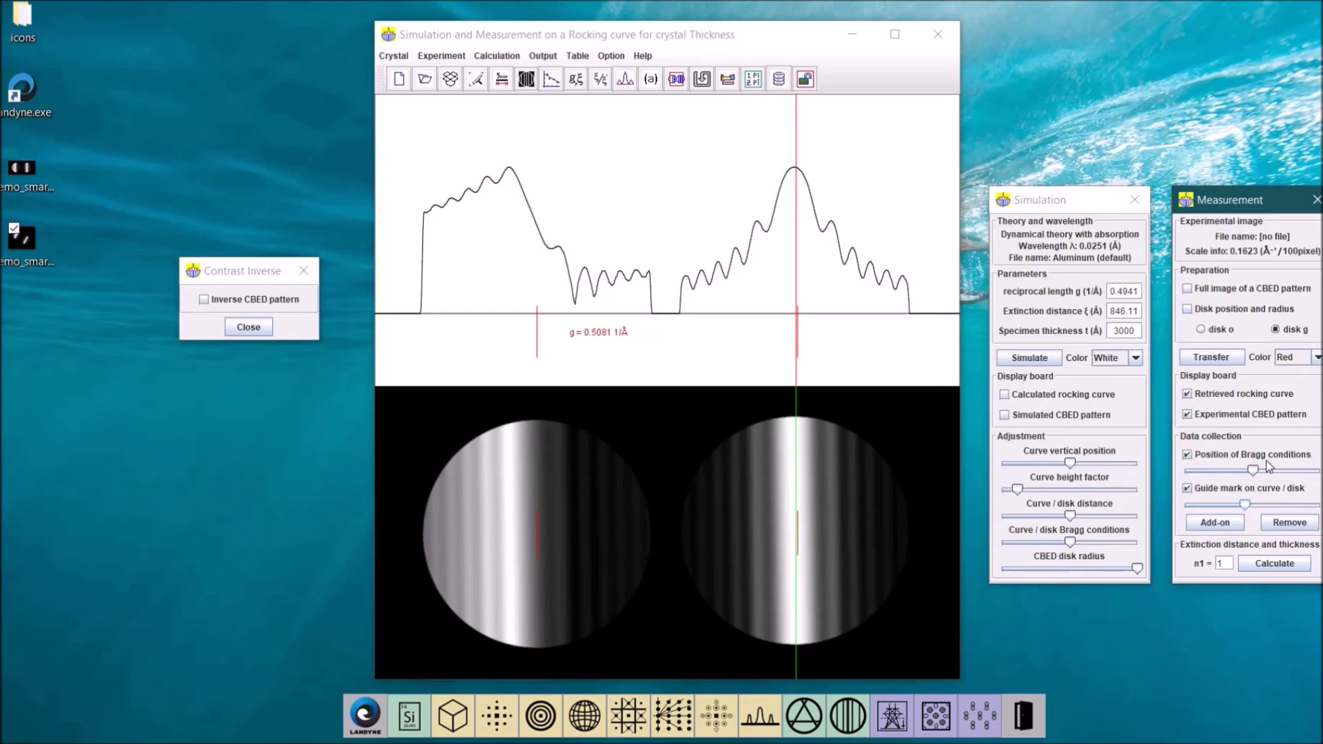
pyautogui.press('Left')
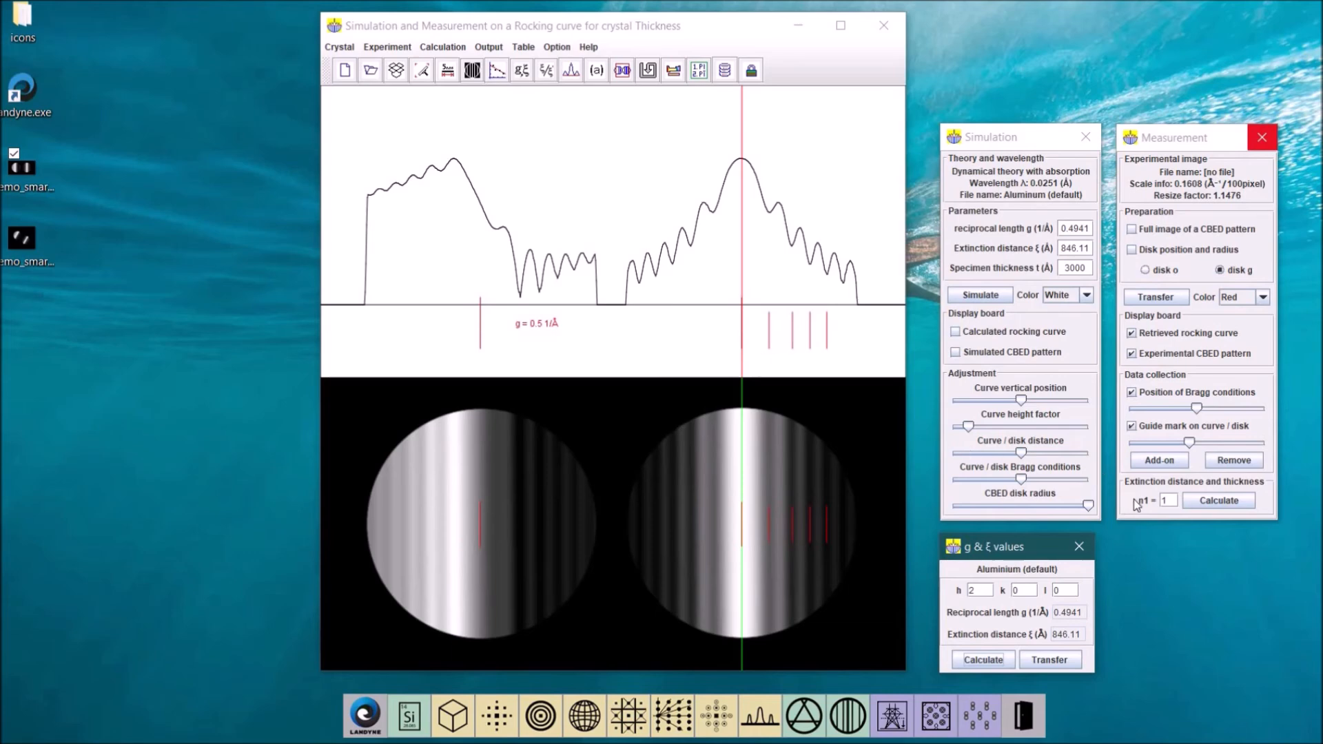
# - Mark the fifth minimum beyond disk g's central peak on the retrieved rocking curve using the guide mark
pyautogui.click(1203, 445)
pyautogui.moveTo(1204, 446); pyautogui.dragTo(1241, 459)
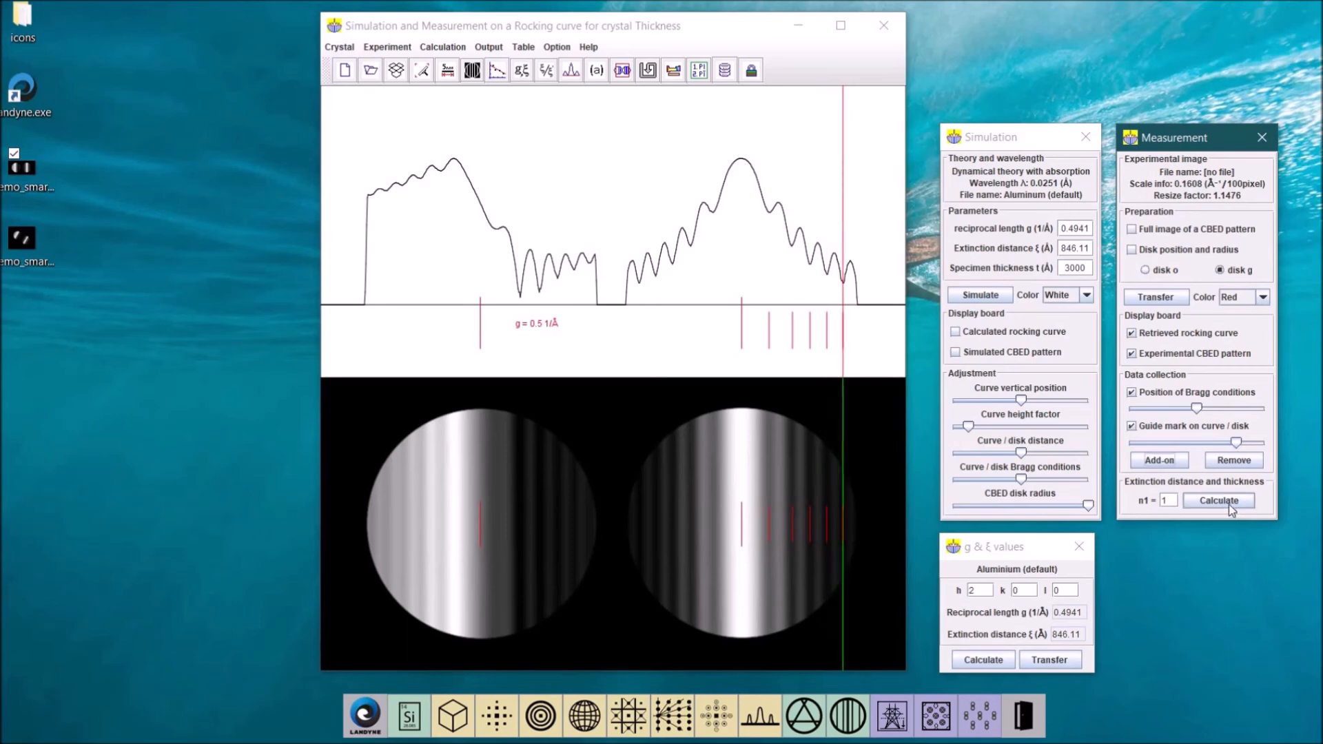
# - Calculate the extinction distance and thickness with n1 = 1, and recalculate them with n1 = 2
pyautogui.click(1229, 504)
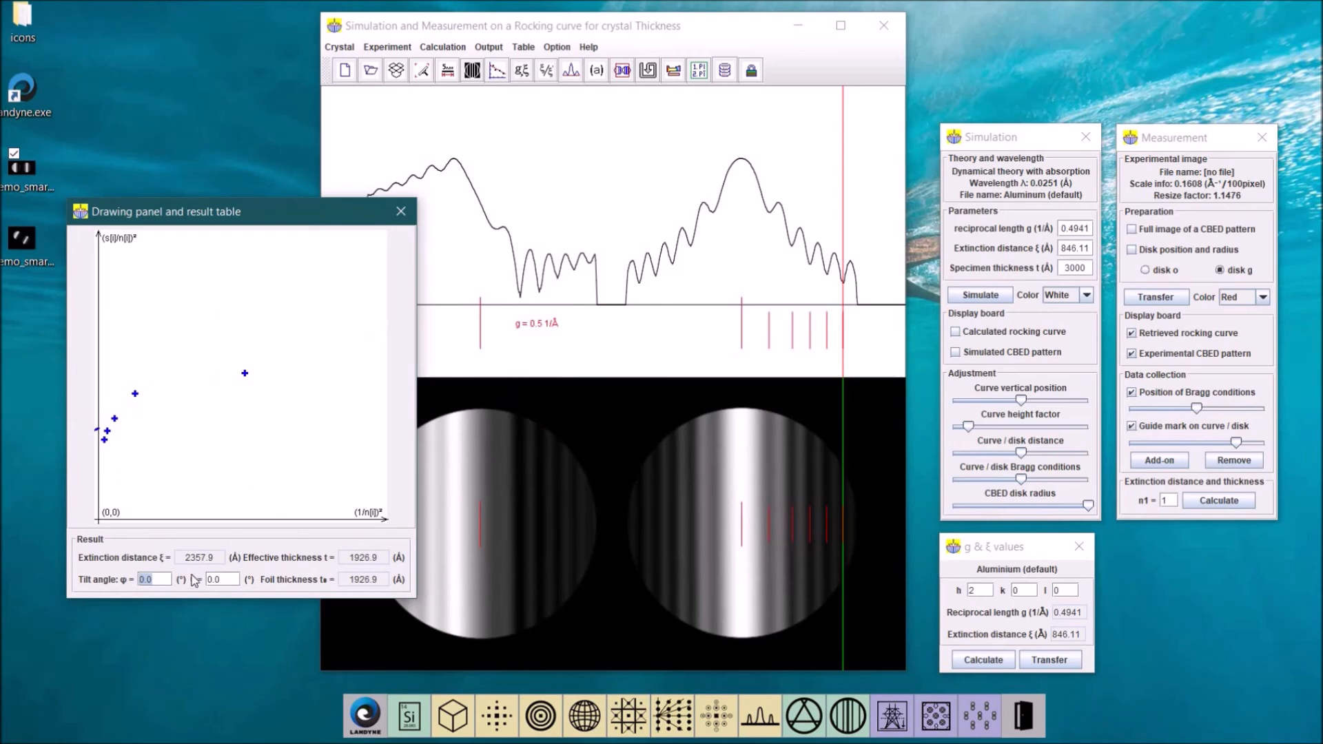
pyautogui.click(1162, 501)
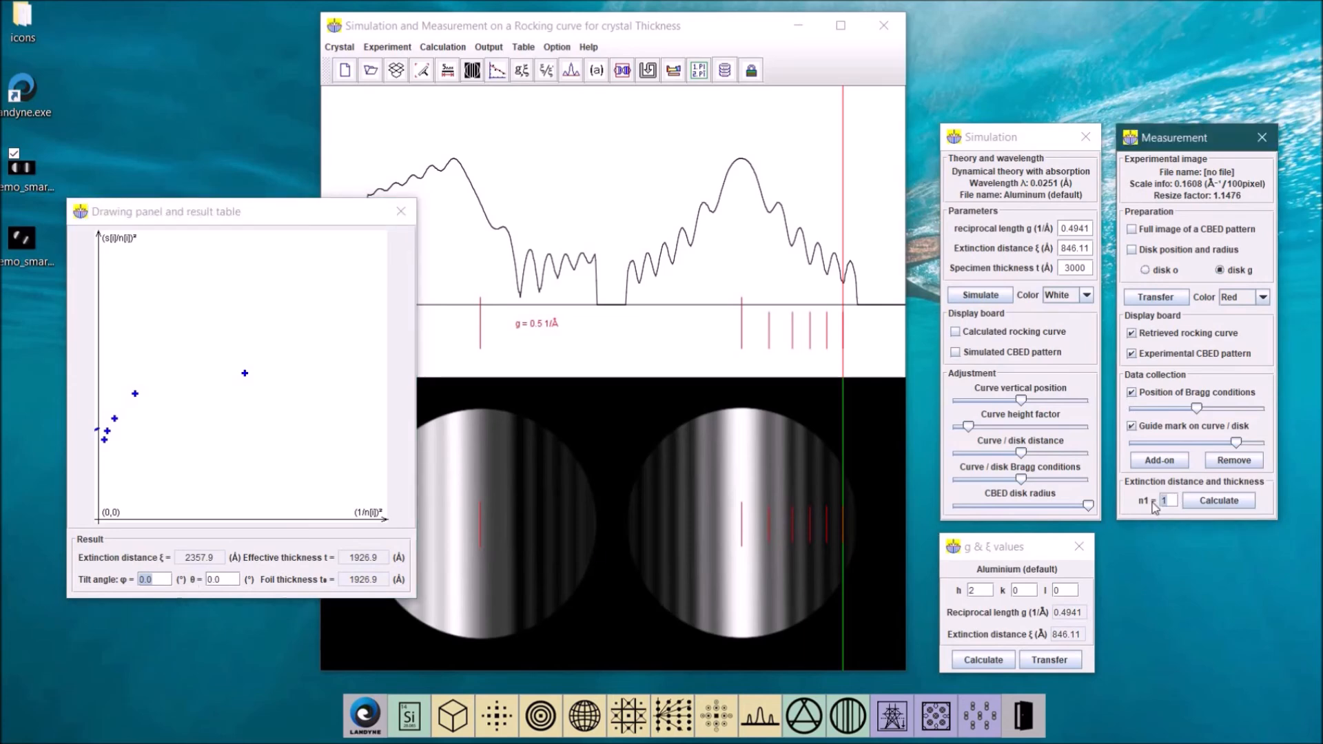
pyautogui.write('2')
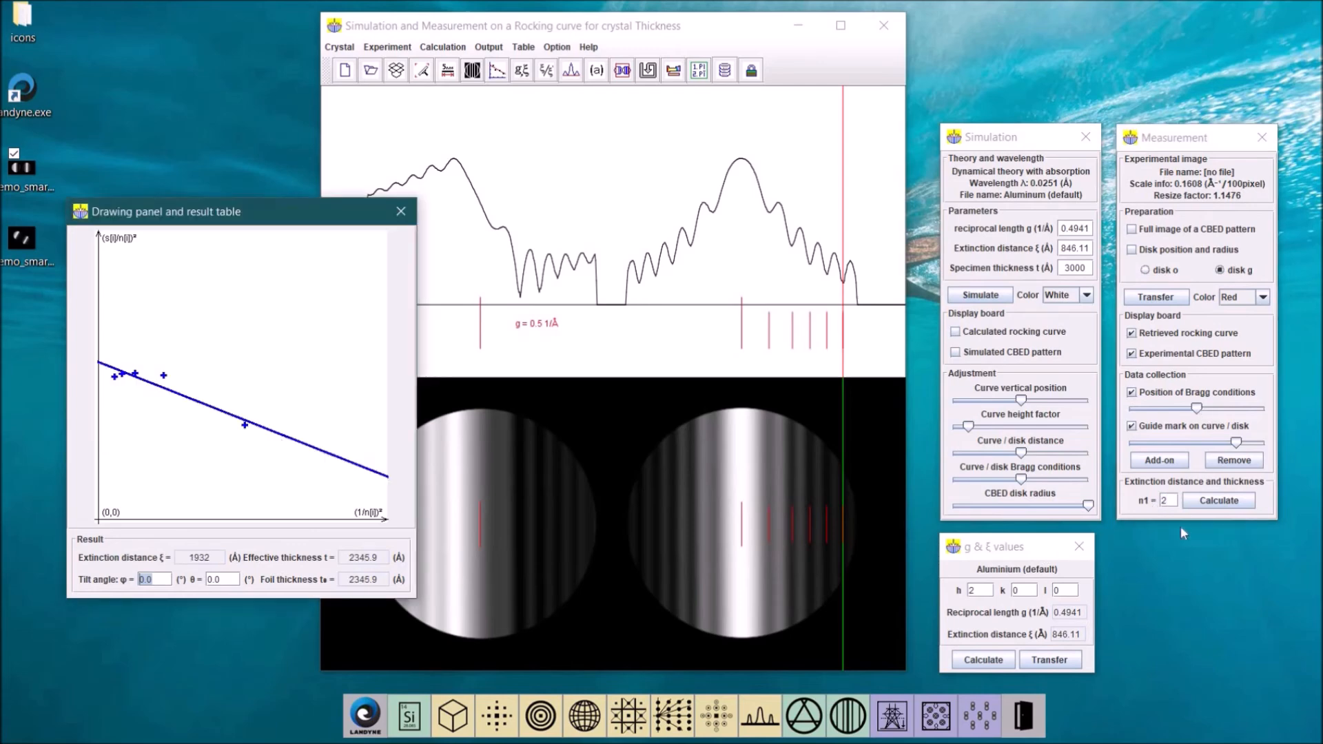
# - Recalculate the extinction distance and thickness with n1 = 3, and repeat the calculation with n1 = 4
pyautogui.click(1139, 505)
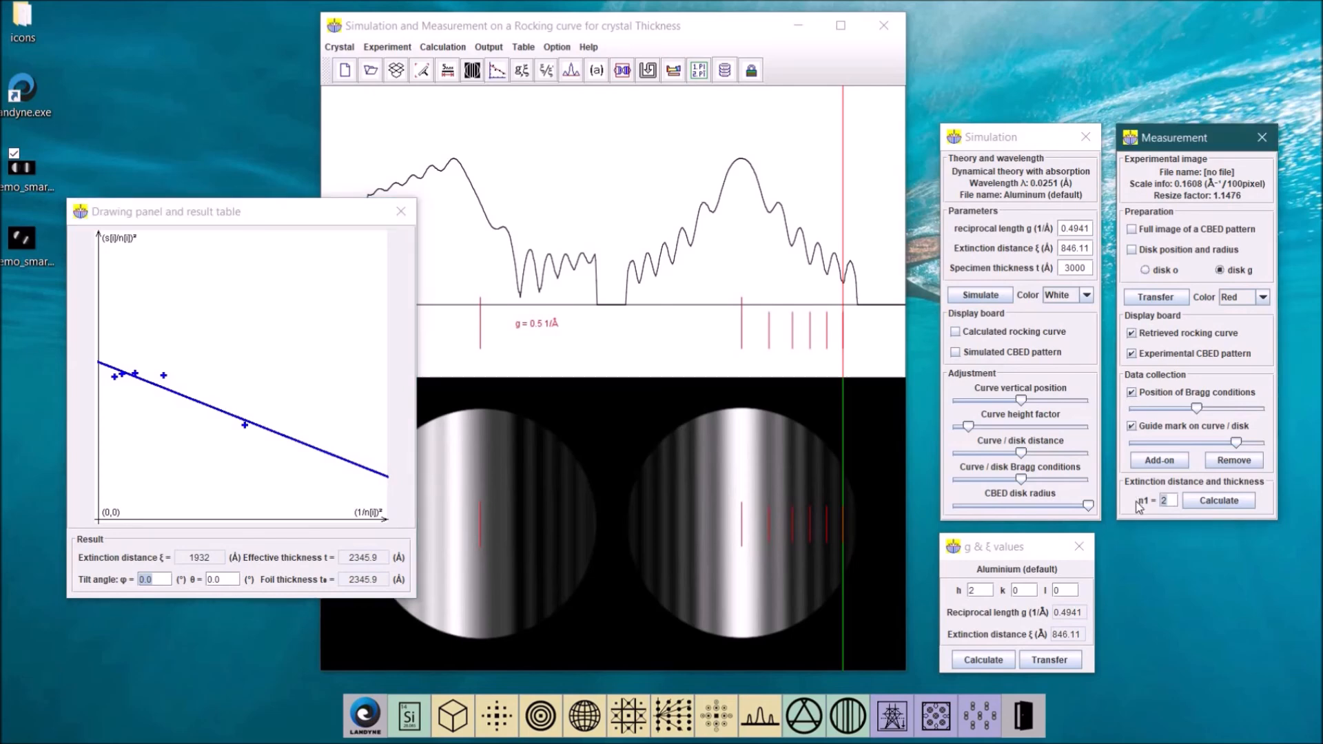
pyautogui.write('3')
pyautogui.click(1219, 501)
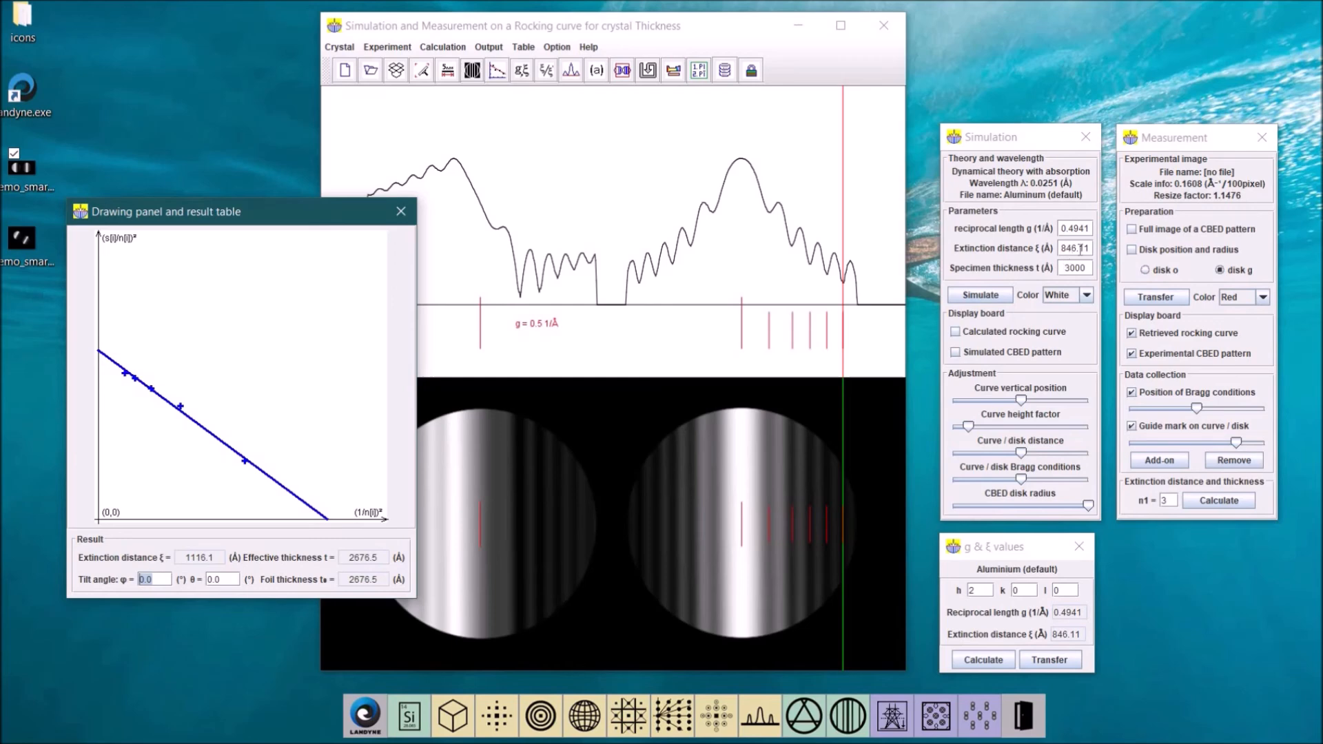
pyautogui.click(1157, 502)
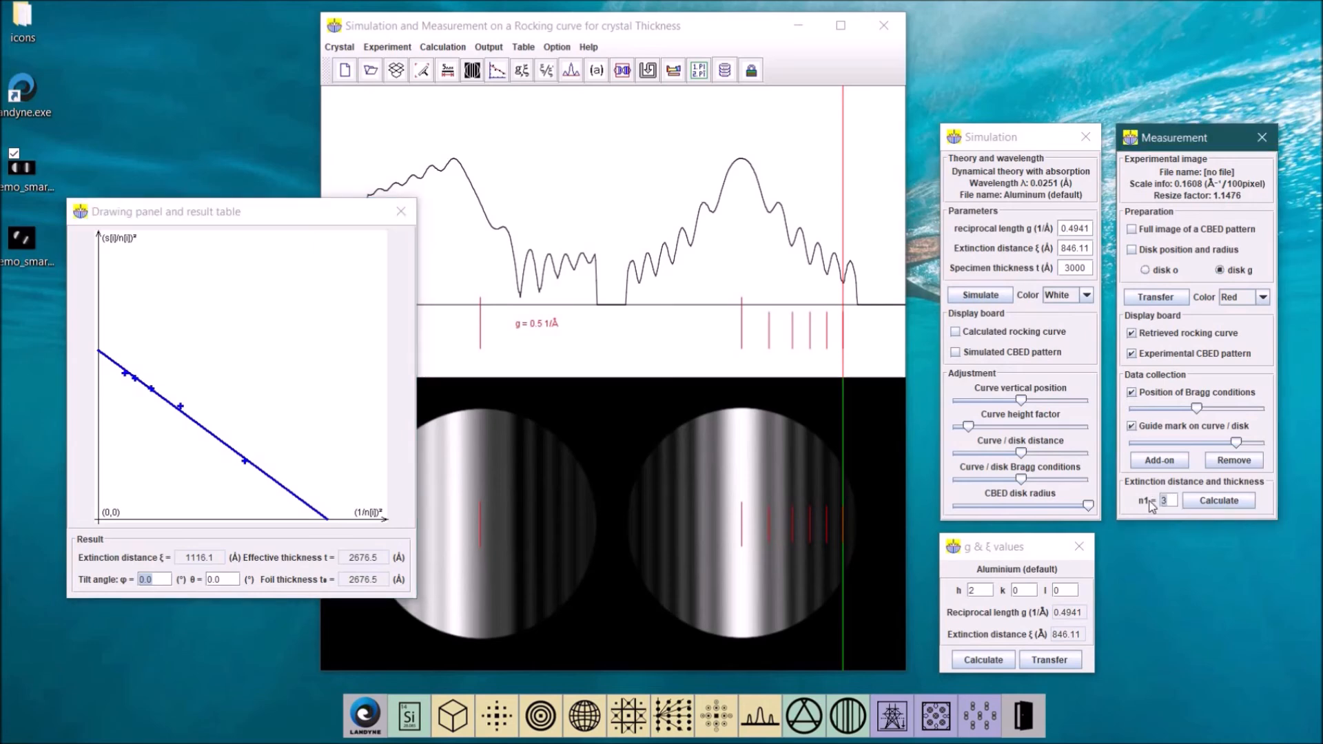
pyautogui.write('4')
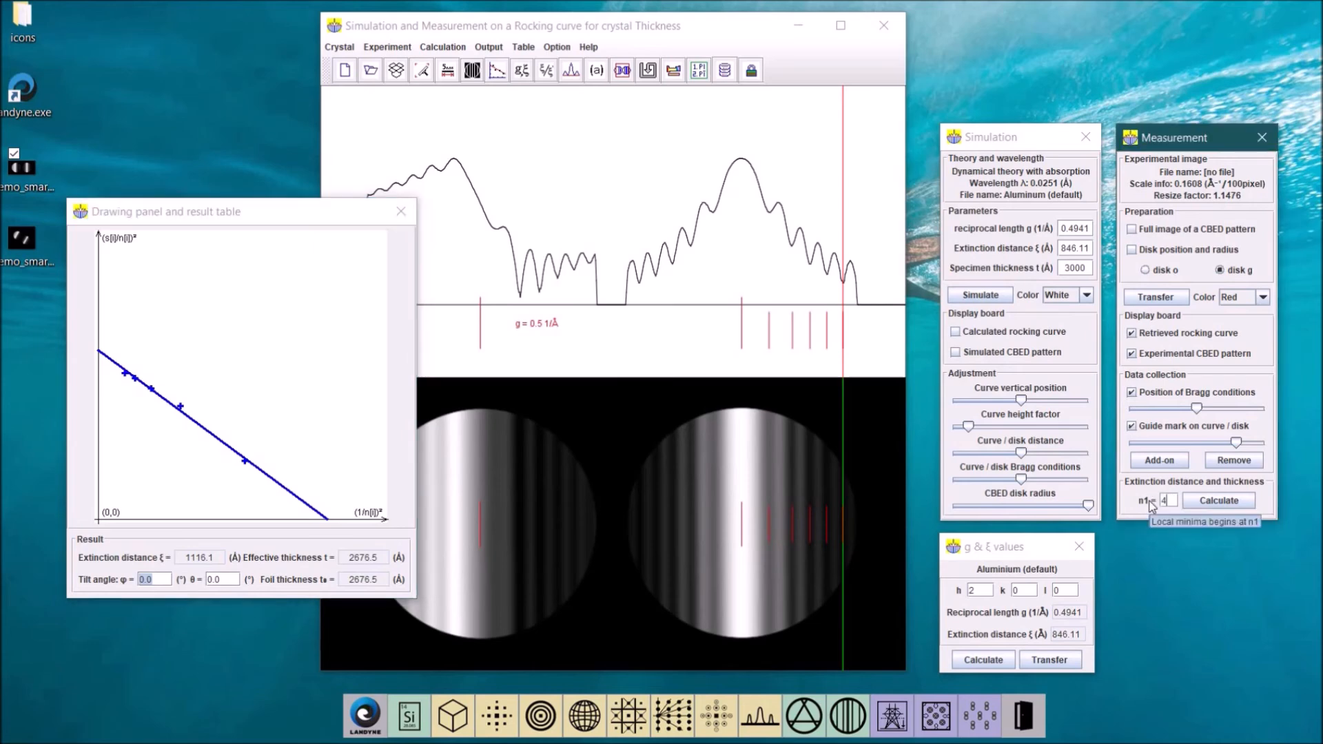
pyautogui.click(1215, 503)
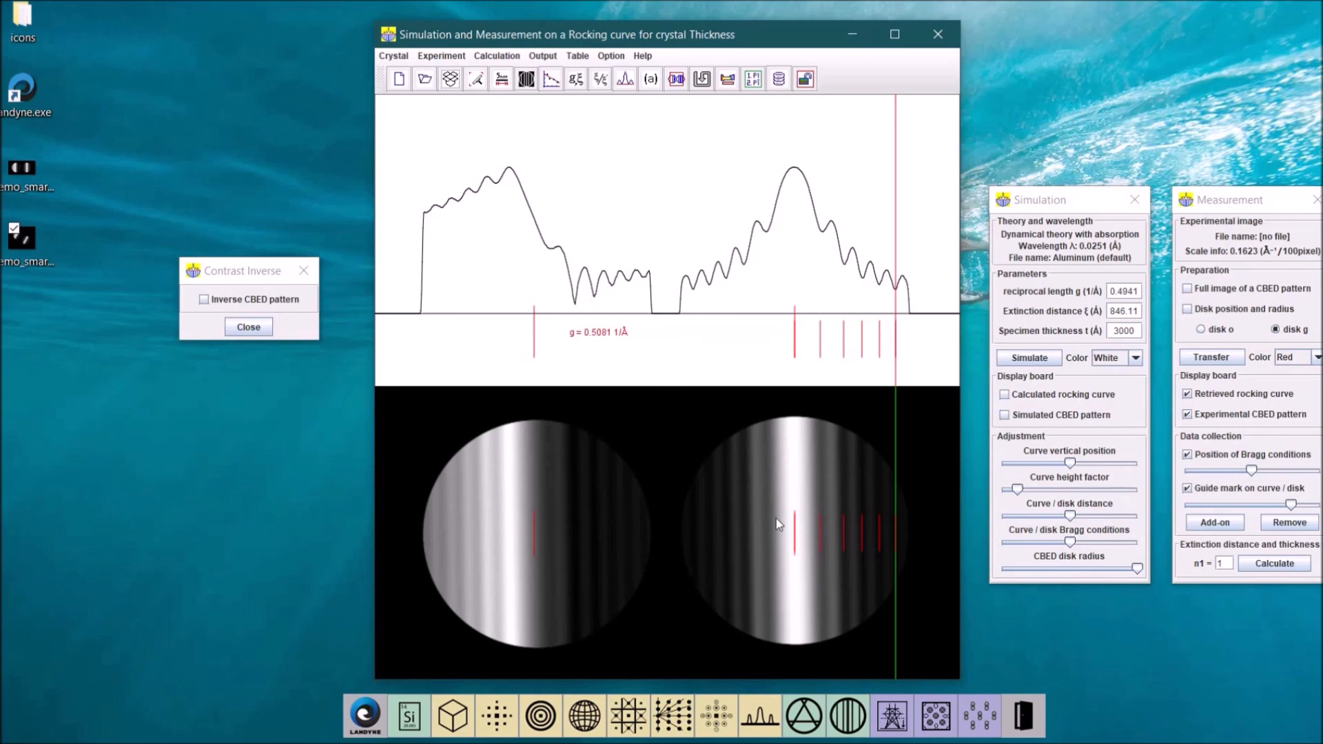
# - Hide the experimental CBED pattern, simulate the calculated rocking curve above the retrieved one, and adjust its height, vertical position and disk distance to match
pyautogui.click(1187, 414)
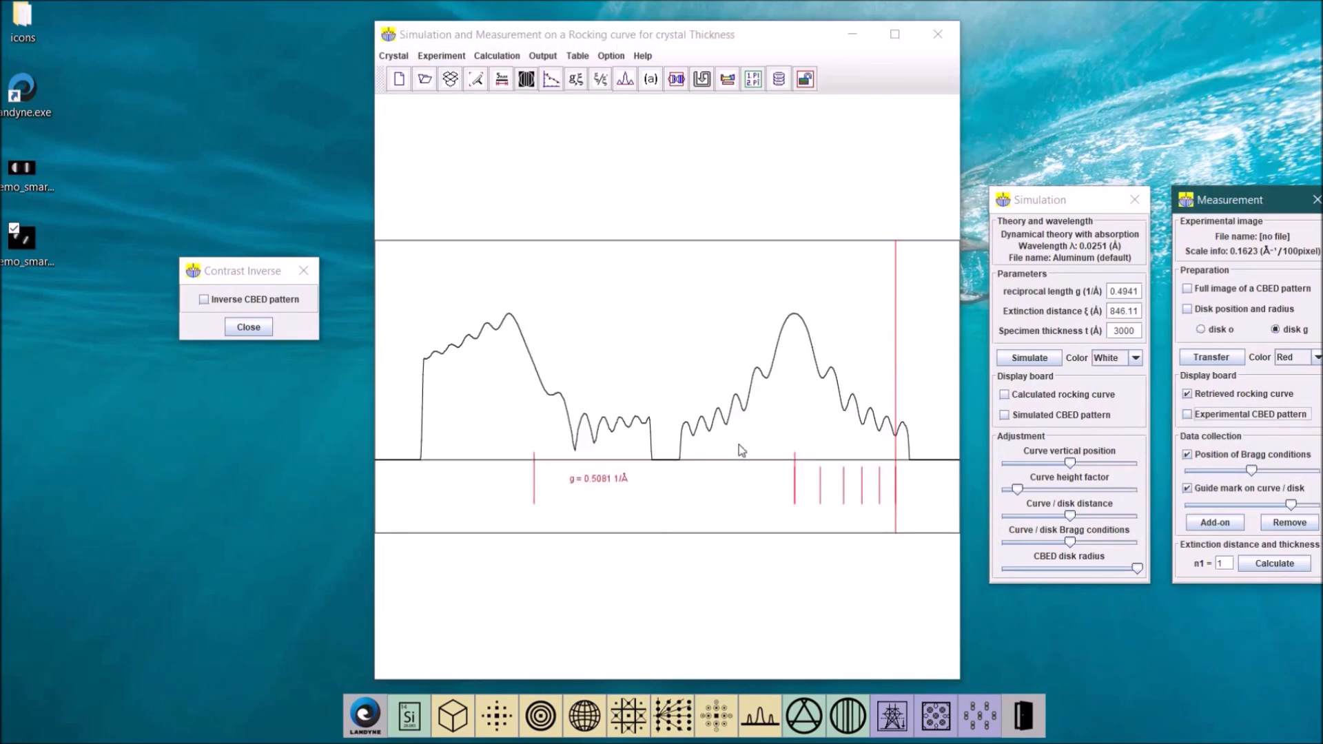
pyautogui.click(1030, 358)
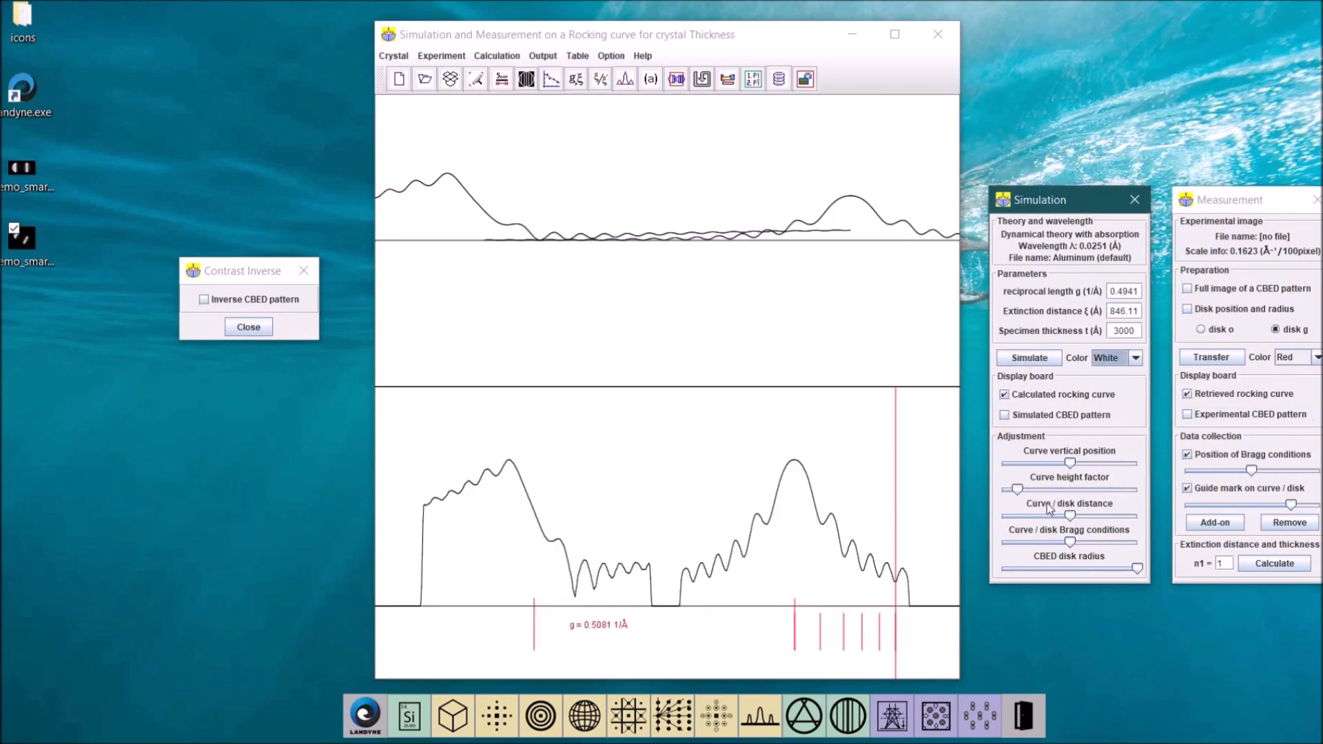
pyautogui.moveTo(1019, 490); pyautogui.dragTo(1067, 491)
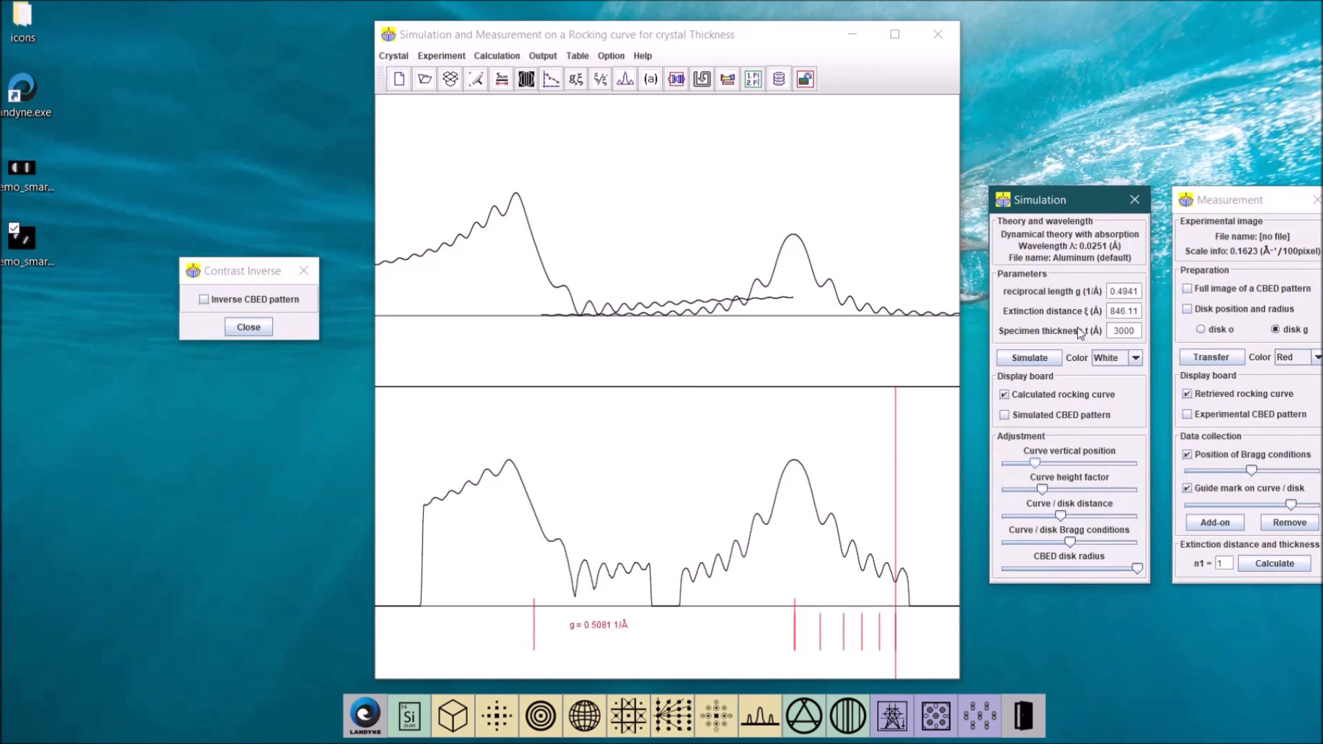
pyautogui.click(1150, 376)
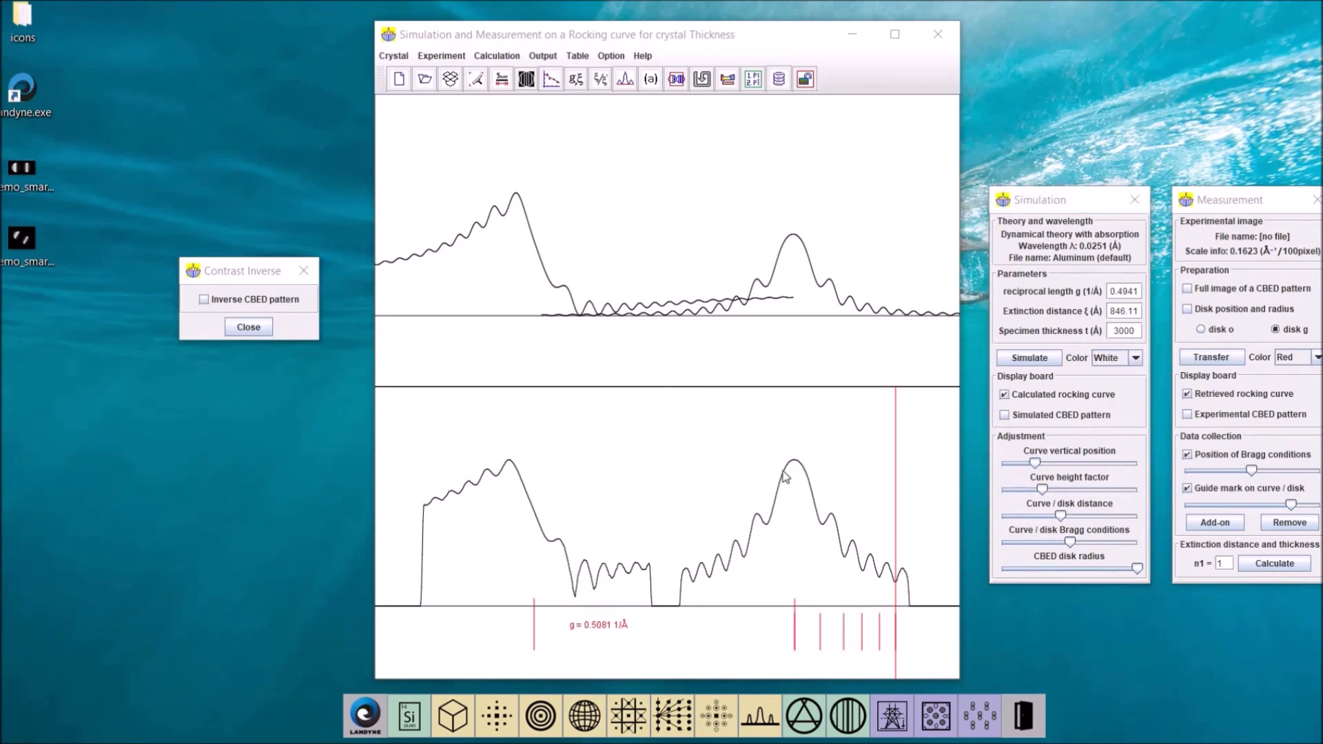